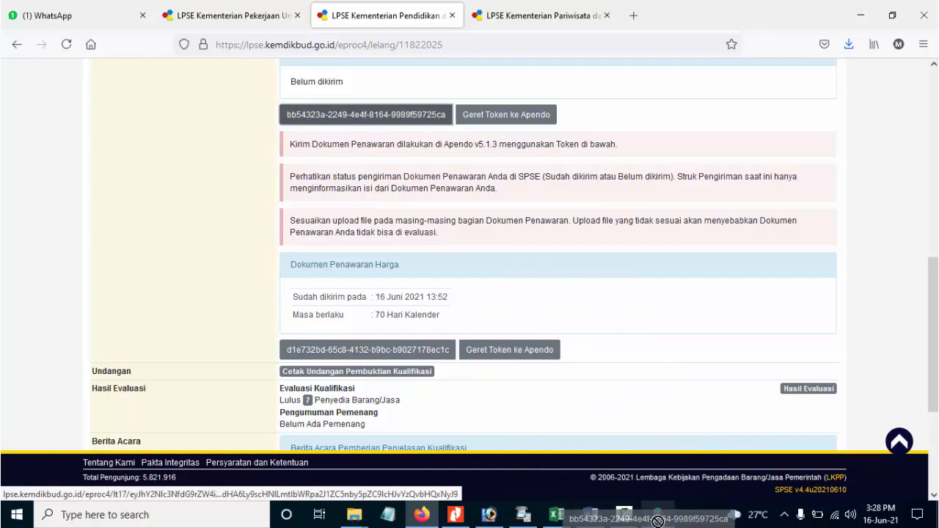
Open the administrative and technical offer in Apendo using its token, agreeing to set the data folder, and approve the offer letter
click(284, 227)
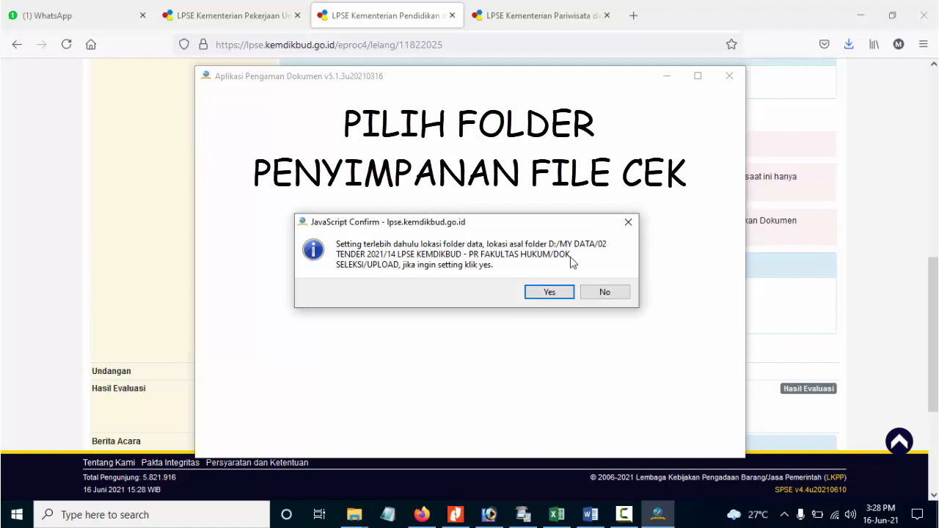
click(560, 298)
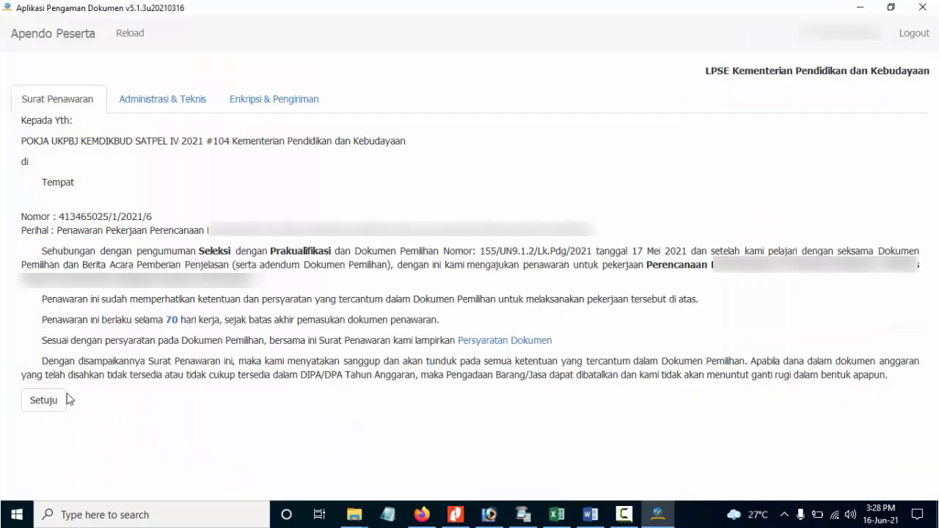
click(60, 399)
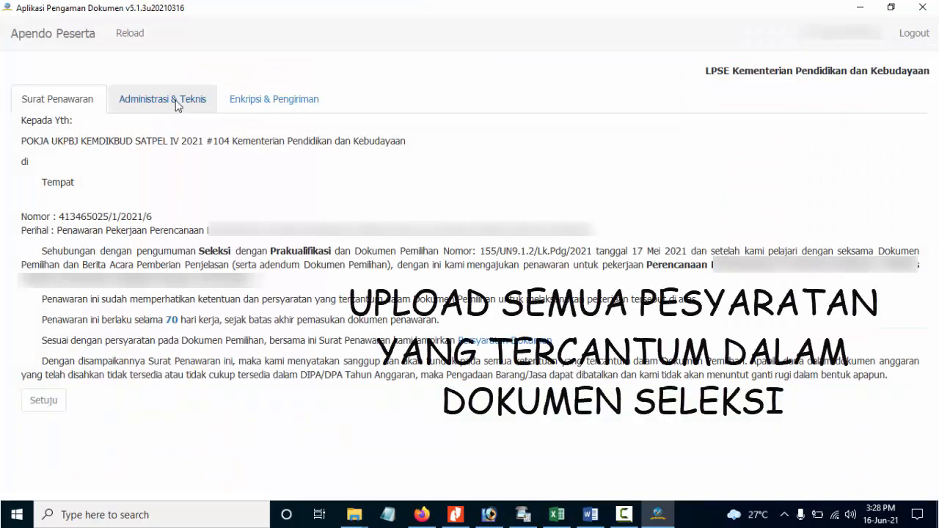
Select 01 SURAT PENAWARAN ADMTEK DAN PERNYATAAN.pdf from the UPLOAD folder for the Pengalaman Perusahaan technical requirement
click(176, 100)
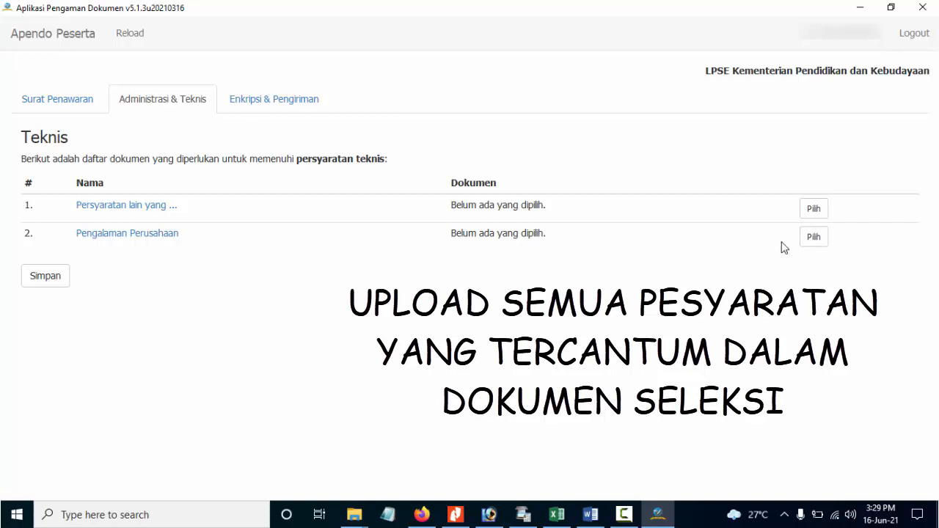
click(816, 241)
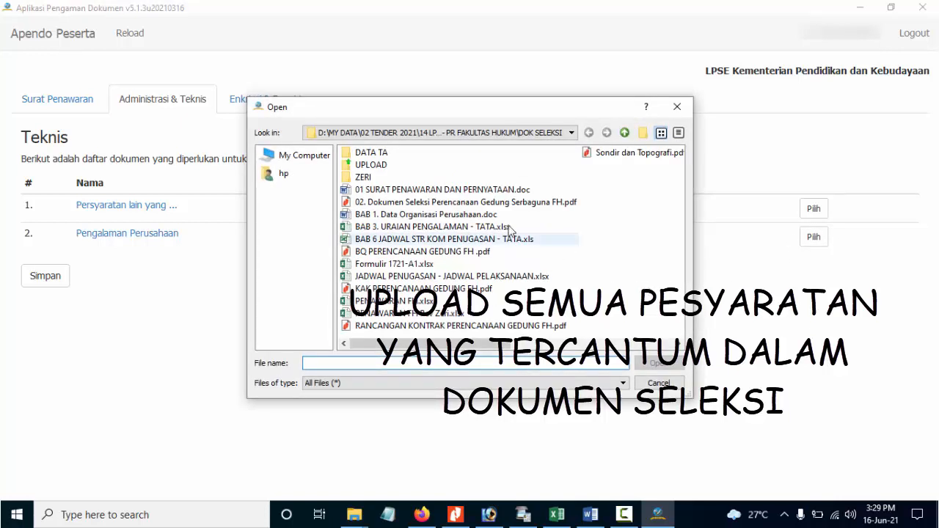
double_click(390, 163)
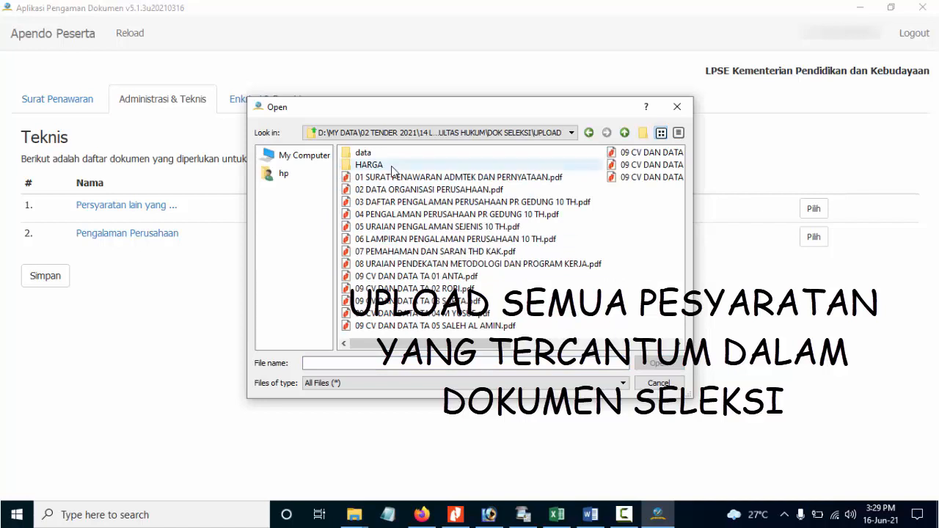
click(396, 178)
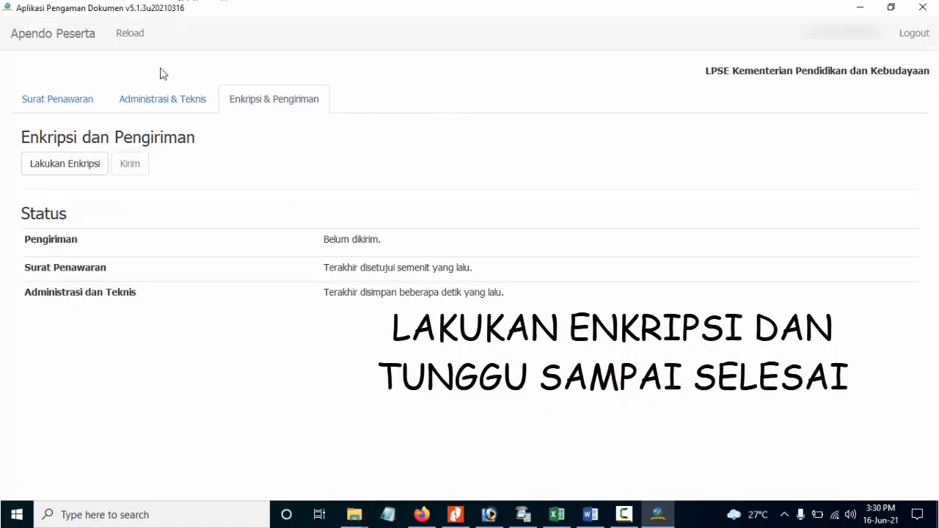
Encrypt the administrative and technical offer documents and send the offer
click(80, 167)
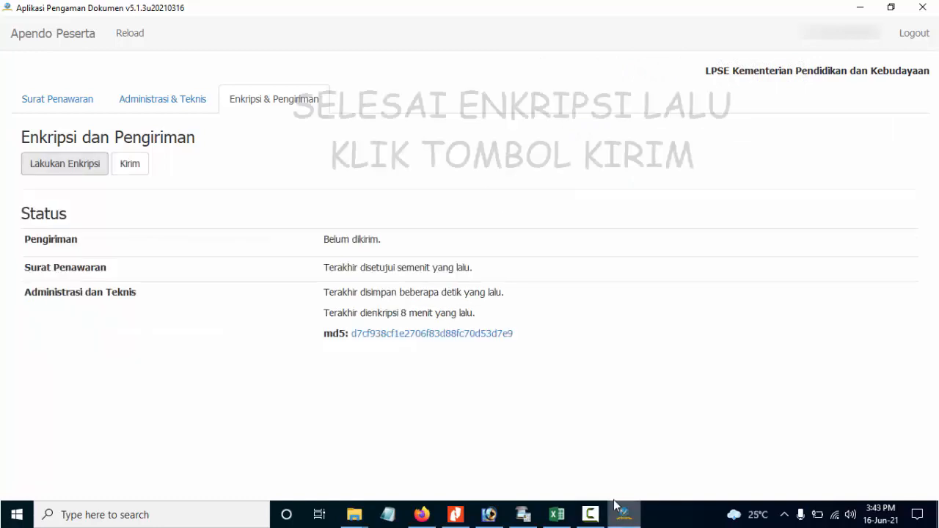
click(127, 166)
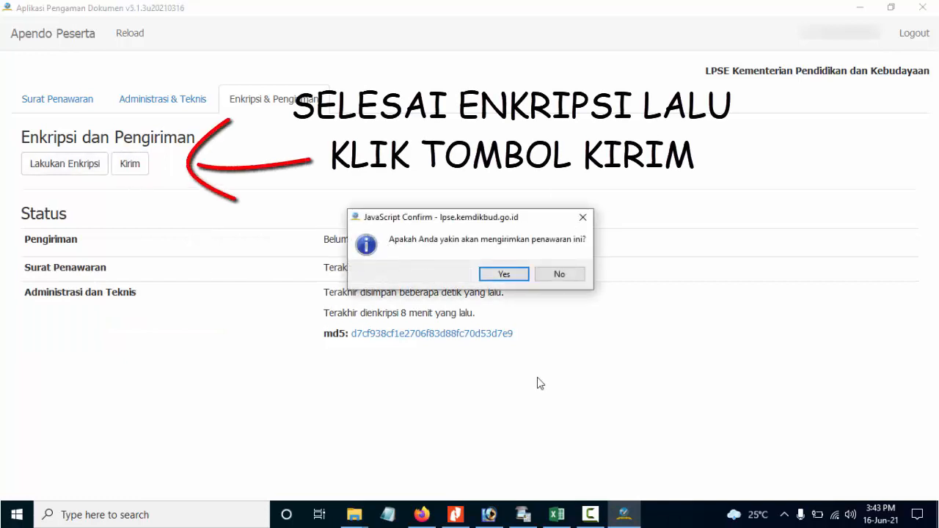
click(520, 278)
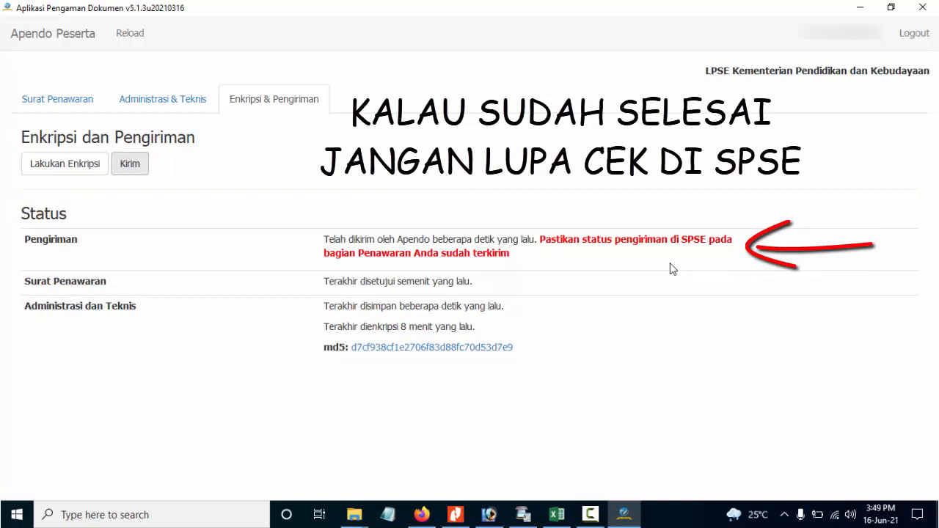
Reload the tender page in the browser and check the sending date and time of the administrative and technical offer
click(479, 350)
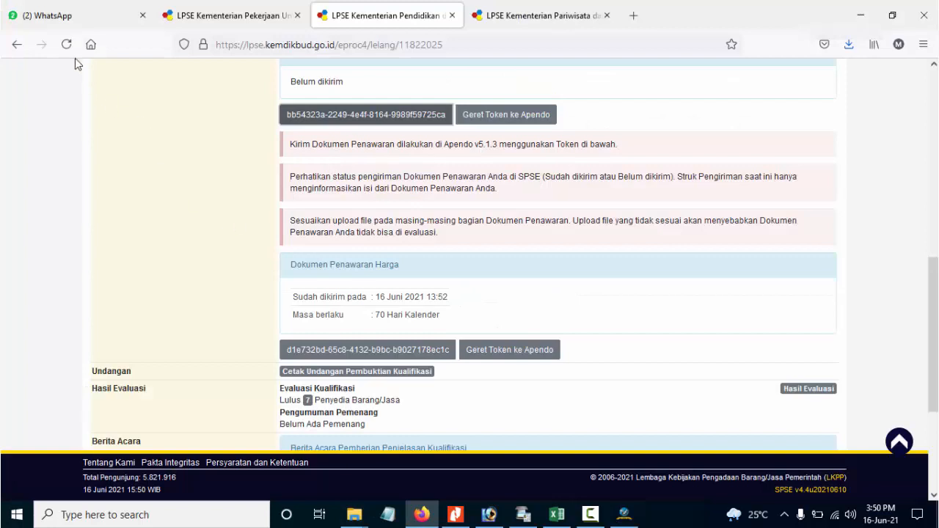
click(66, 45)
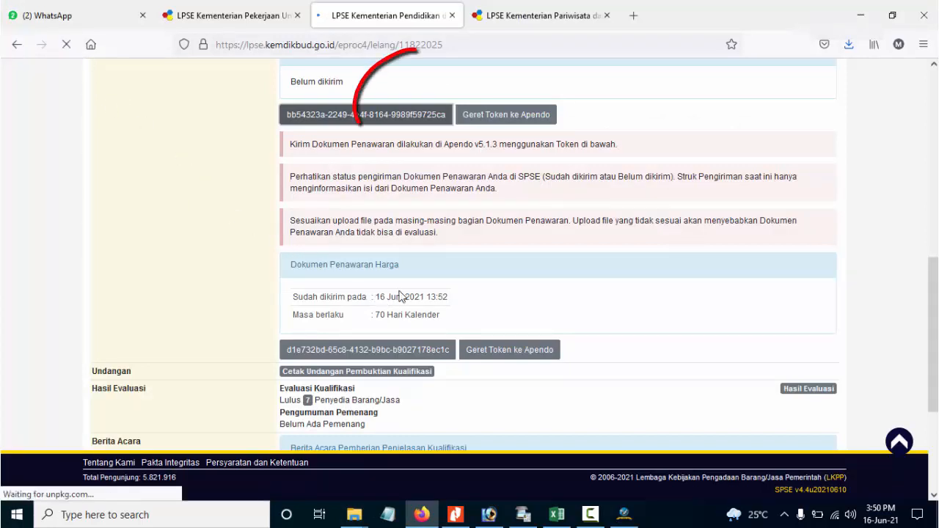
drag(476, 86, 364, 86)
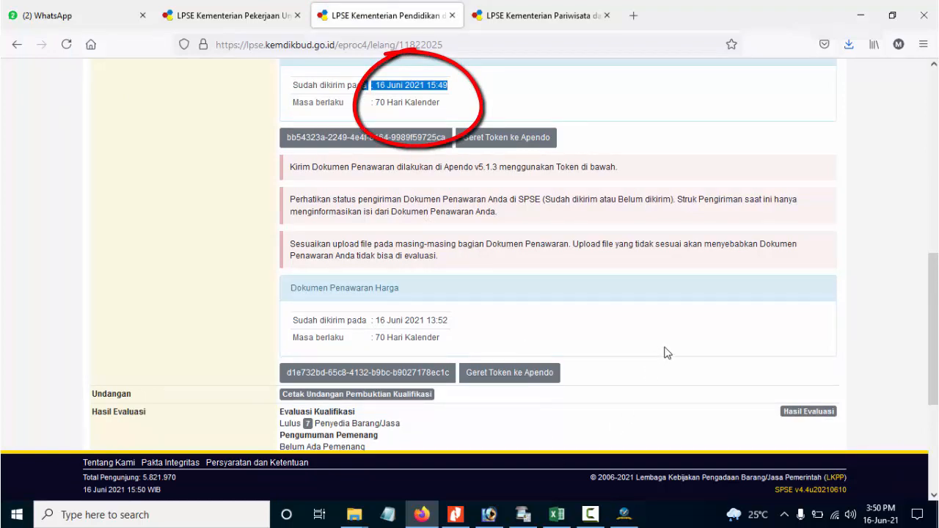
click(625, 514)
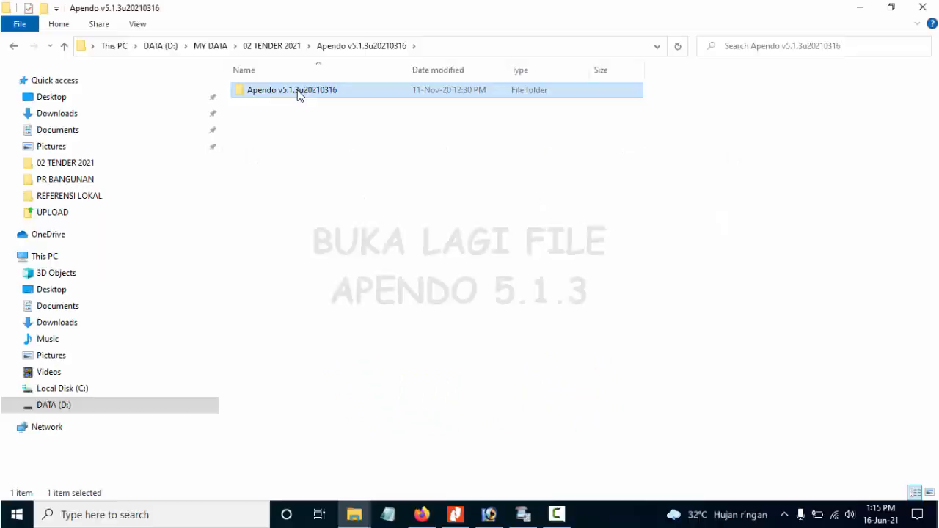
Start the Apendo application from the bin folder inside the Apendo v5.1.3u20210316 folder
double_click(300, 92)
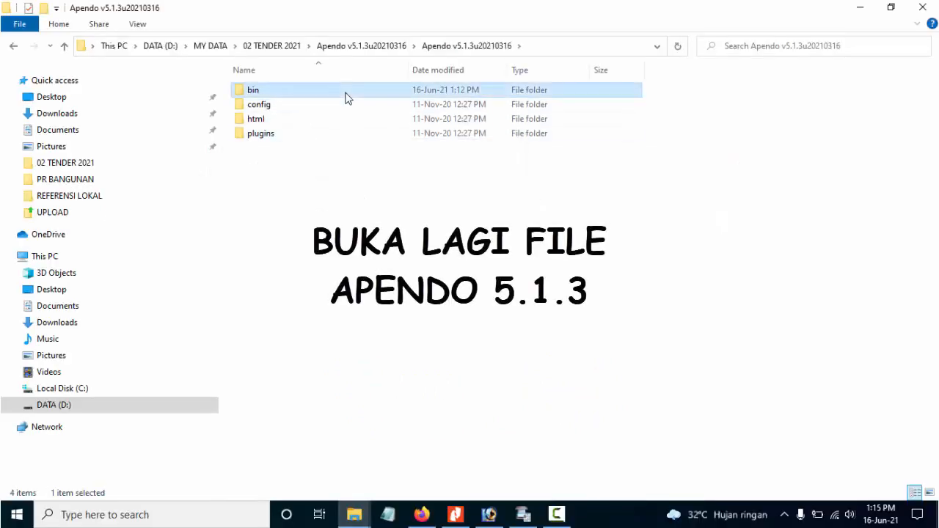
double_click(345, 92)
double_click(351, 122)
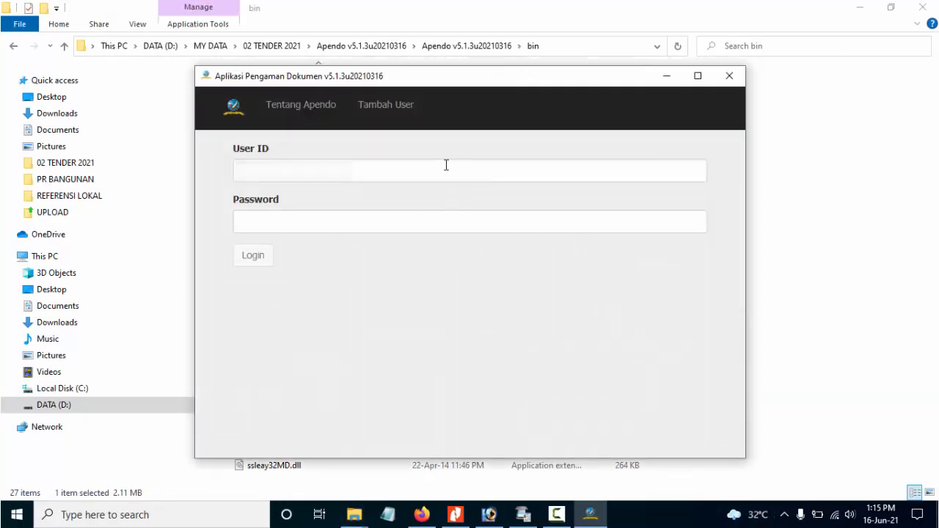
Log in to Apendo by entering the account password for the filled-in user ID
click(446, 165)
click(569, 213)
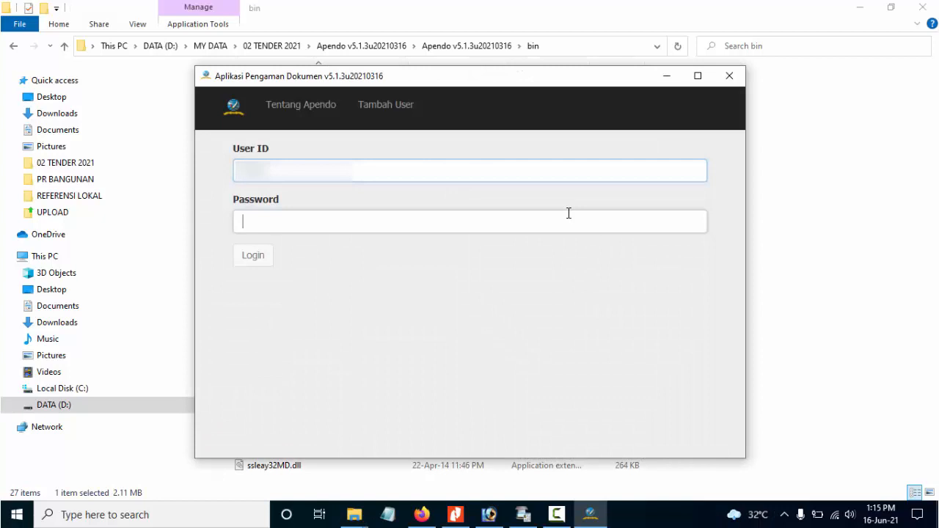
text(••)
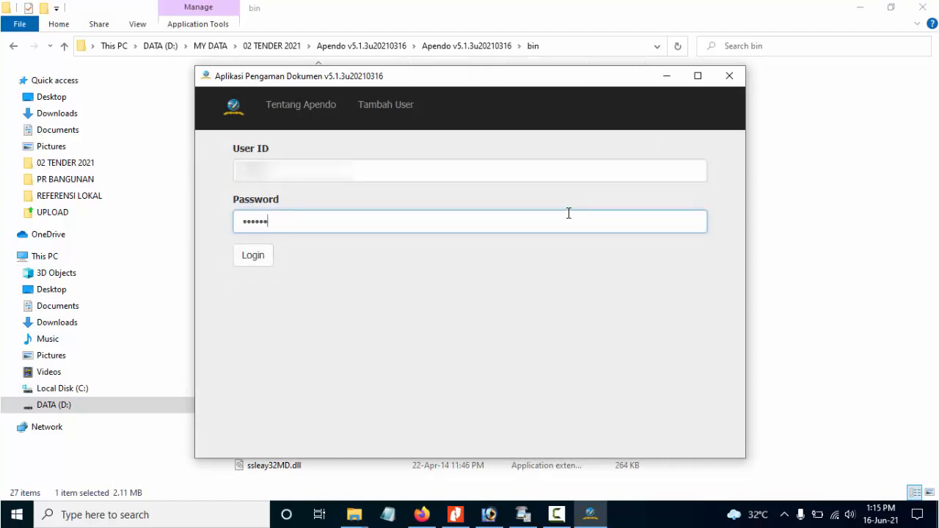
click(257, 261)
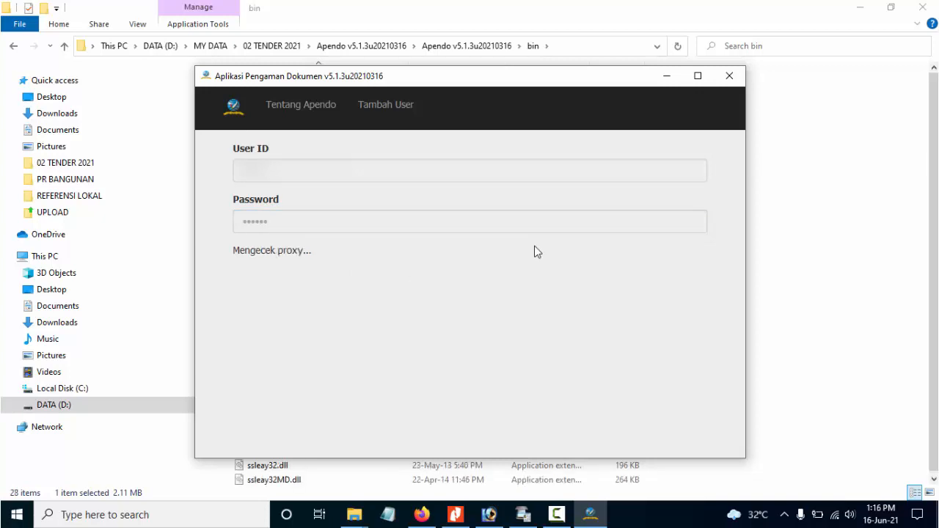
Transfer the Dokumen Penawaran Harga token from the browser to Apendo, agree to set the data folder, and approve the offer letter
click(422, 515)
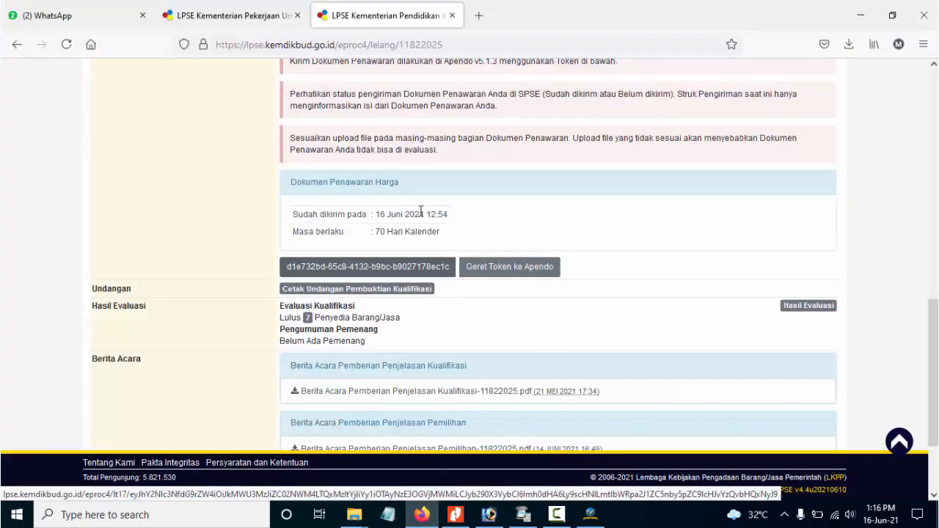
drag(369, 267, 422, 184)
click(281, 226)
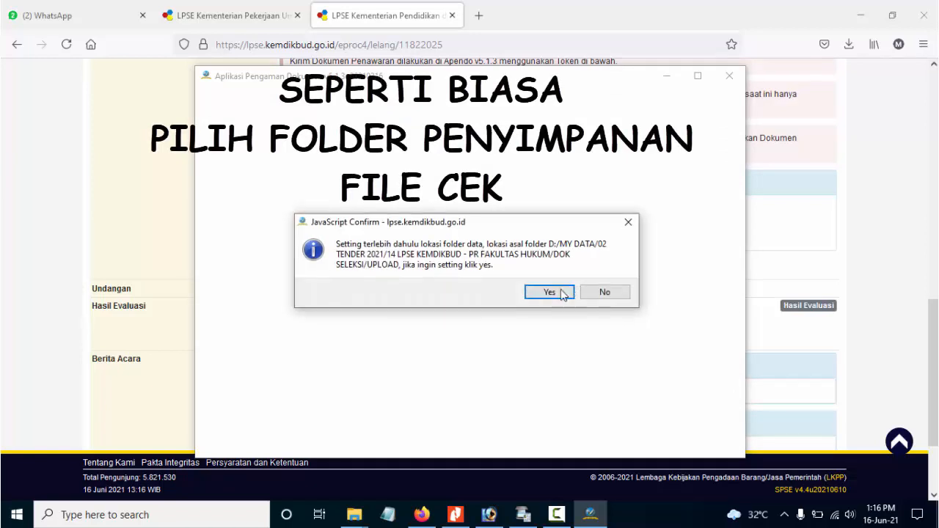
click(564, 292)
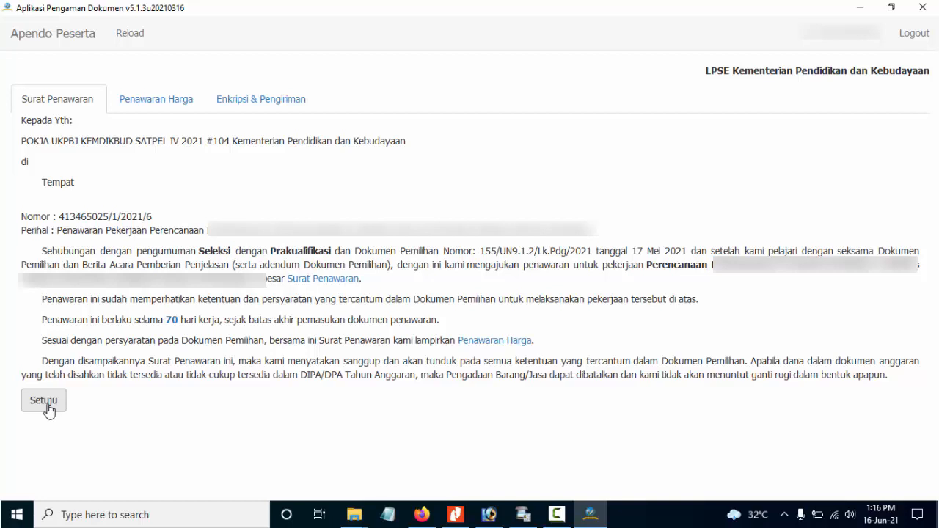
click(46, 408)
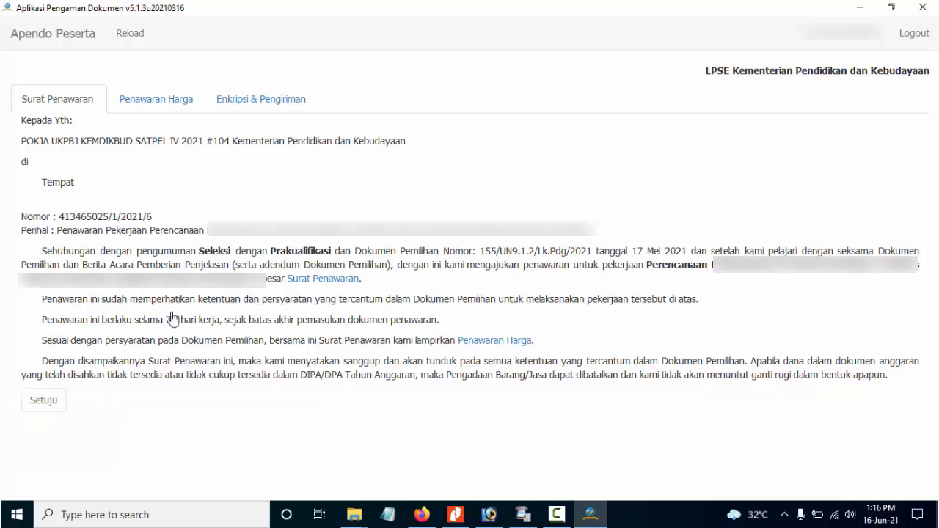
click(153, 107)
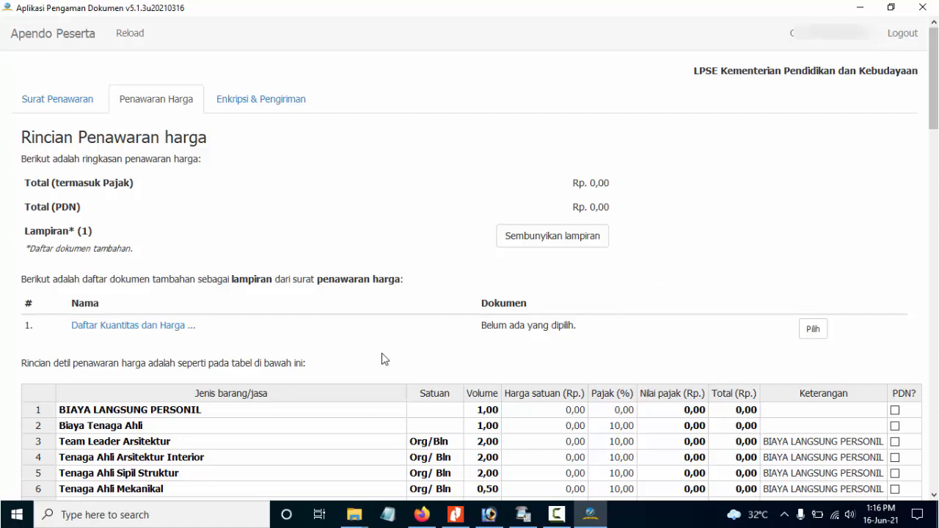
click(813, 330)
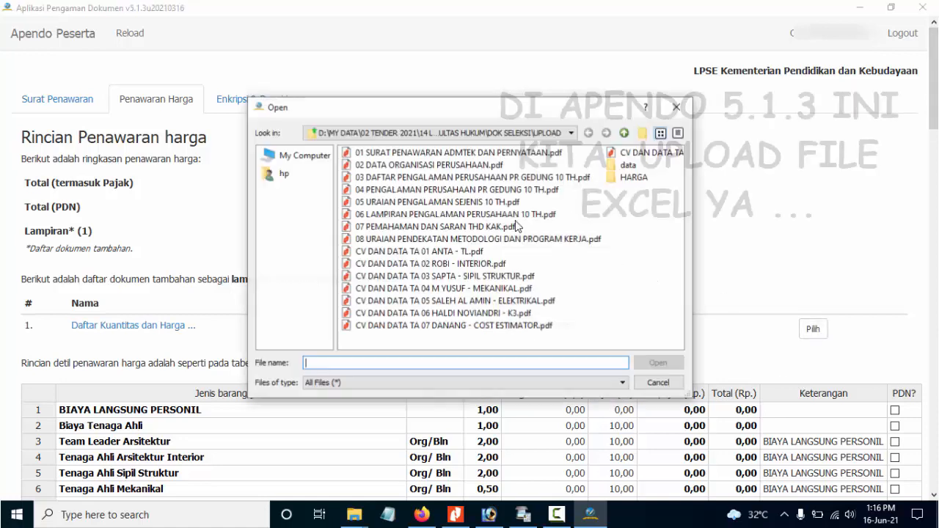
click(433, 166)
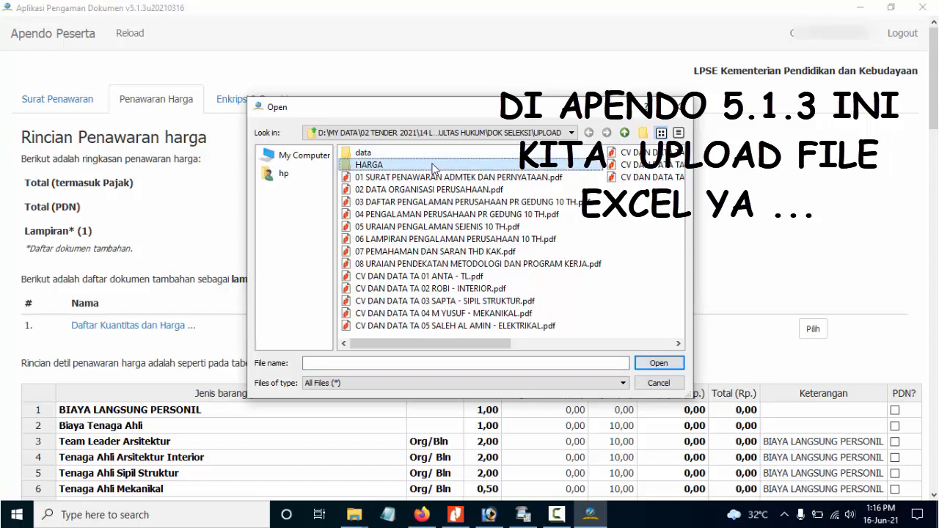
double_click(433, 166)
click(425, 166)
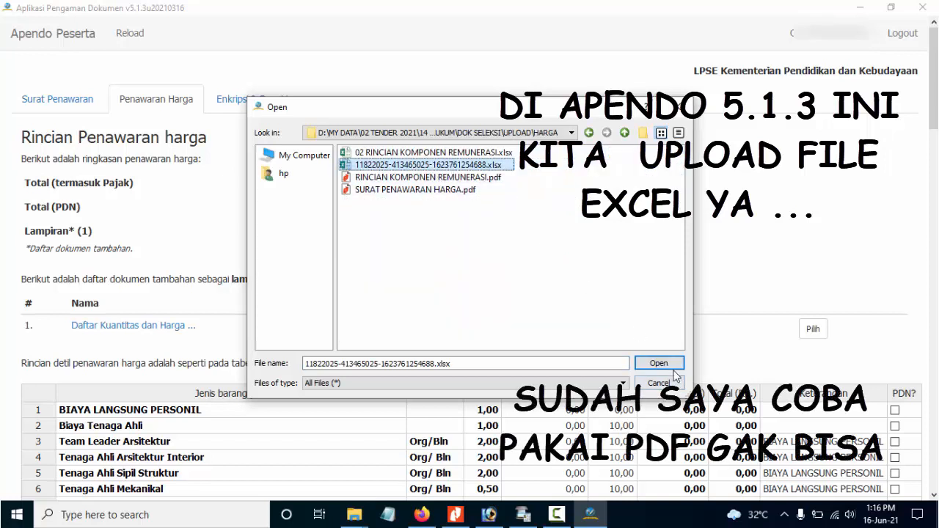
click(674, 361)
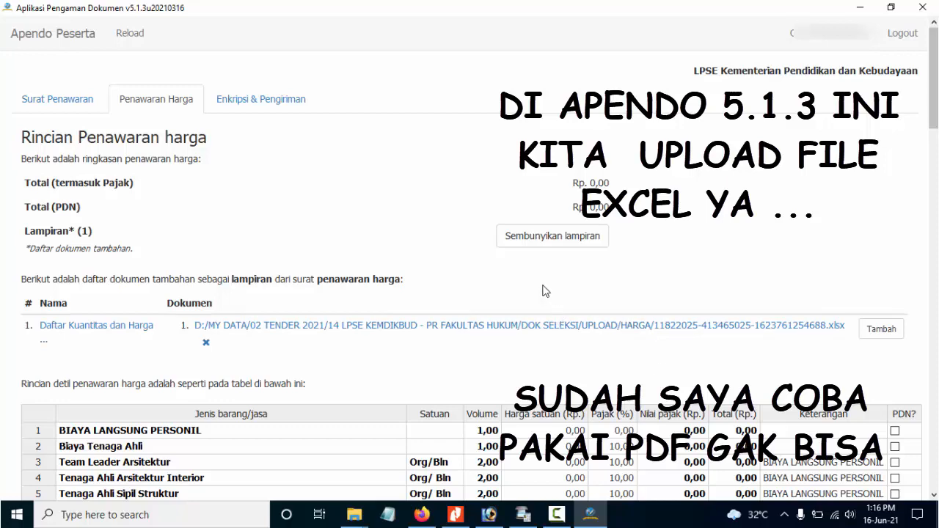
scroll(311, 304, down, 20)
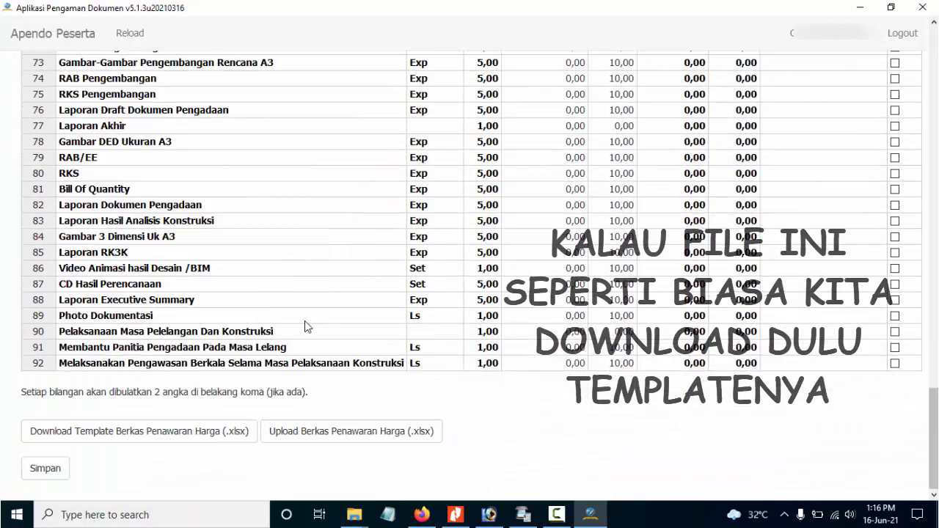
click(300, 434)
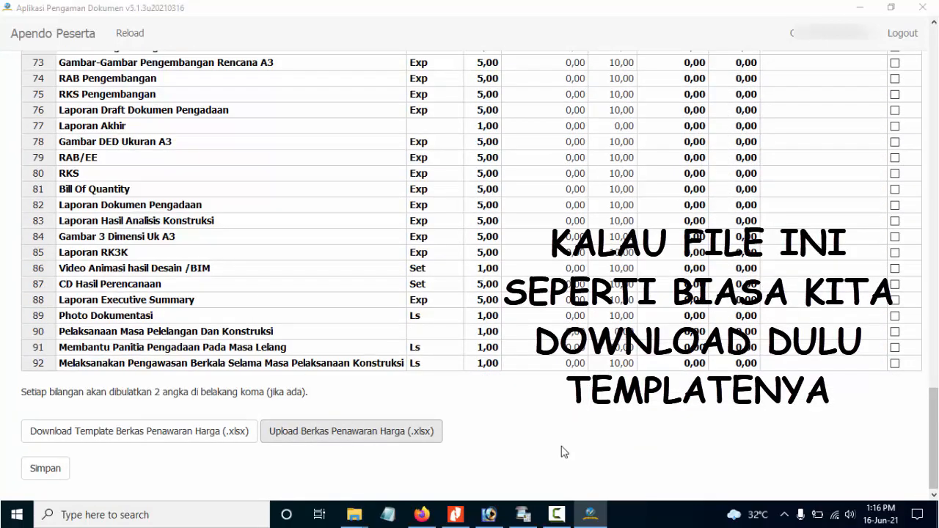
click(273, 132)
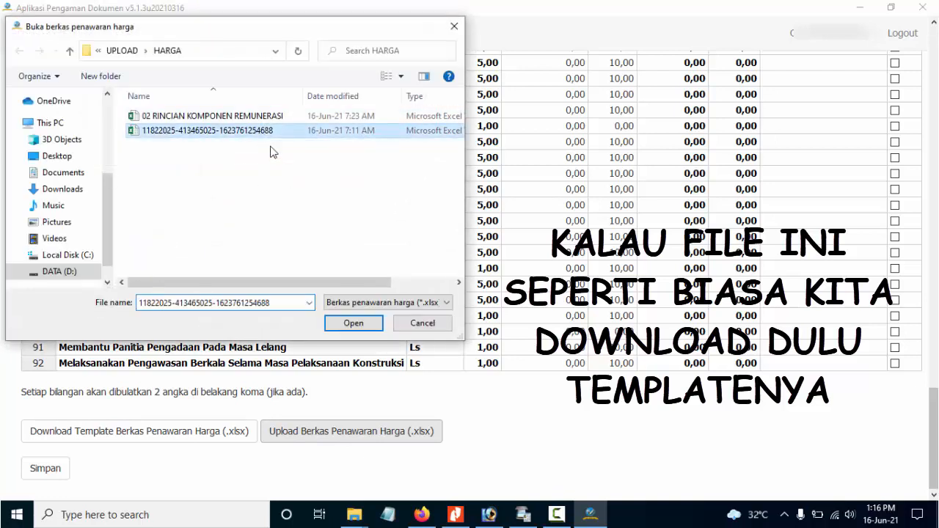
click(358, 324)
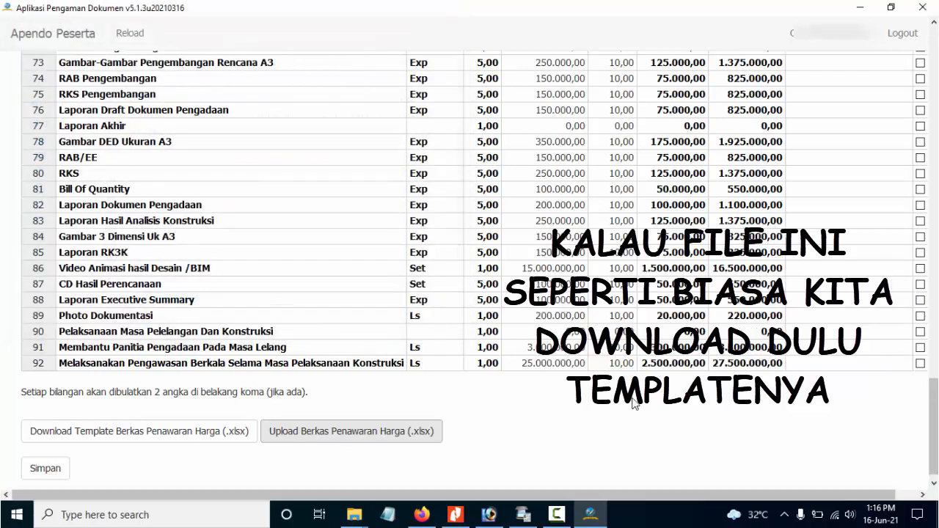
Mark the Biaya Tenaga Ahli items in rows 3 to 10 of the price table as PDN
drag(931, 418, 930, 108)
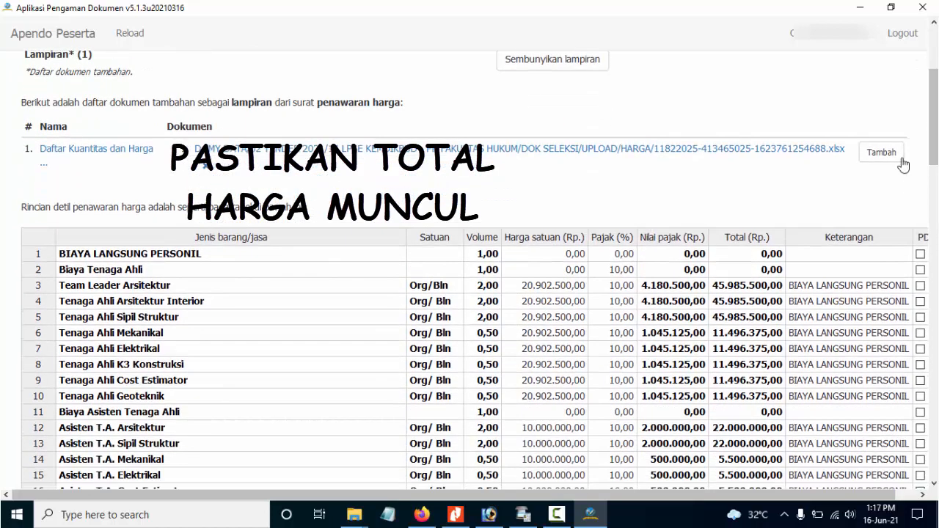
click(921, 286)
click(921, 302)
click(922, 334)
click(921, 350)
click(921, 364)
click(921, 380)
click(921, 397)
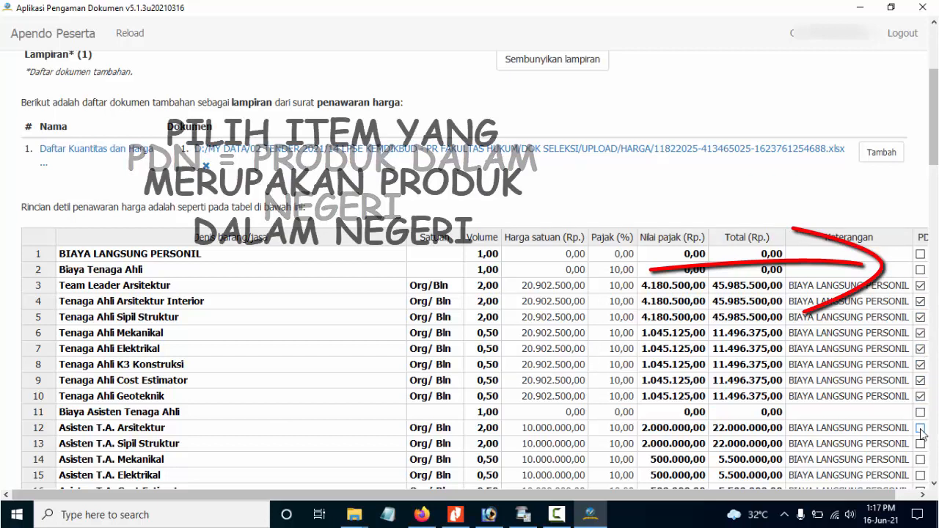
Mark the Biaya Asisten Tenaga Ahli items in rows 12 to 16 as PDN
click(921, 428)
click(921, 444)
click(921, 460)
scroll(898, 429, down, 1)
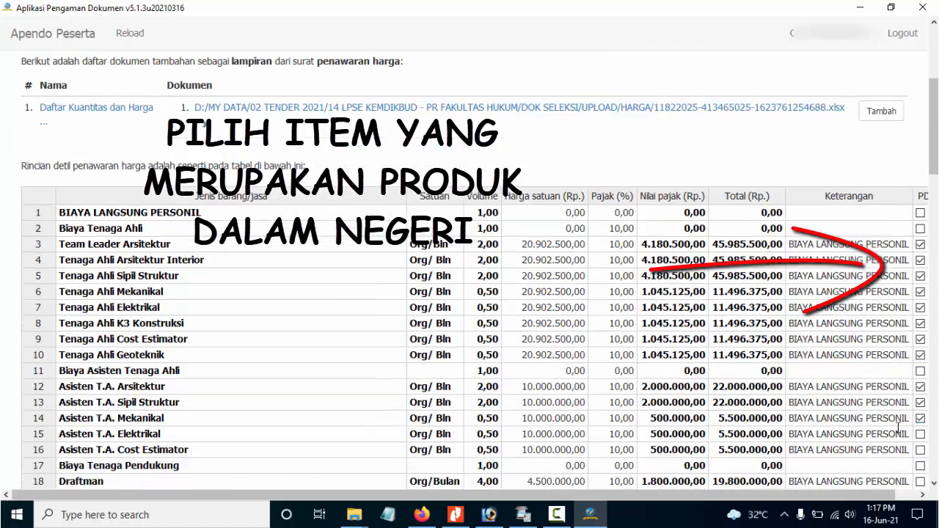
scroll(837, 382, down, 1)
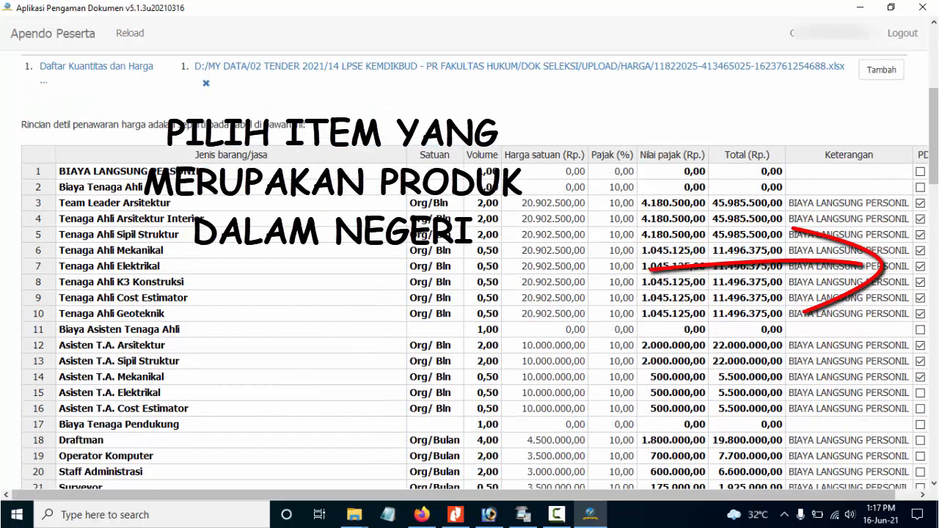
click(921, 393)
click(921, 409)
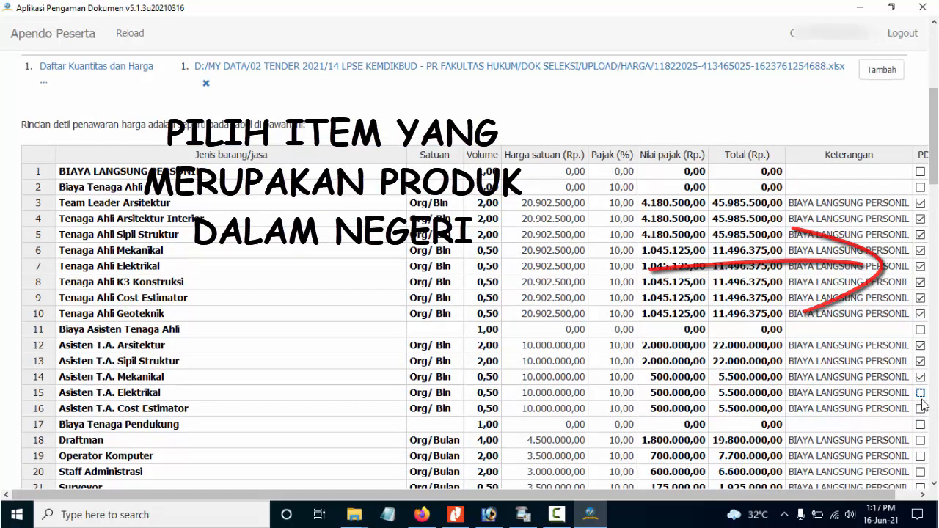
Mark the Biaya Tenaga Pendukung items in rows 18 to 24, from Draftman to Buruh harian teknisi tanah, as PDN
click(921, 441)
scroll(910, 411, down, 1)
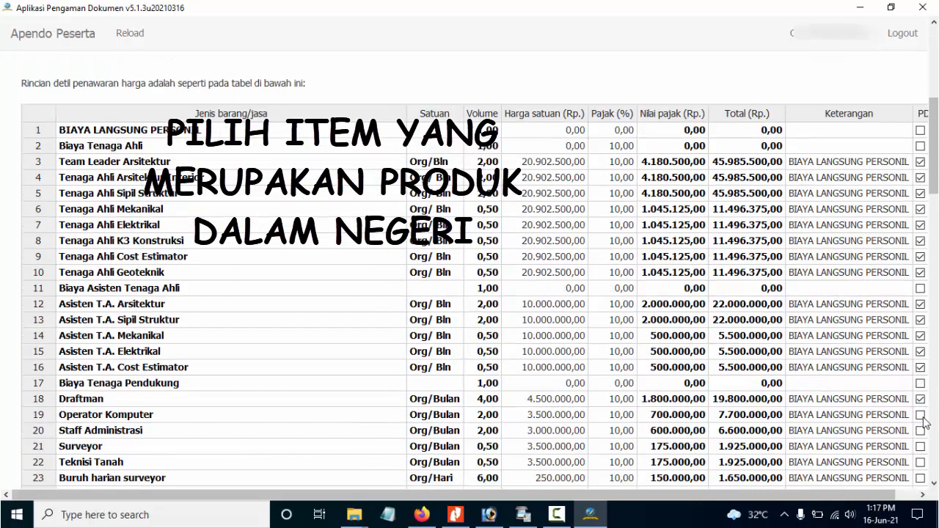
click(922, 431)
click(922, 446)
click(921, 462)
click(922, 477)
scroll(881, 411, down, 2)
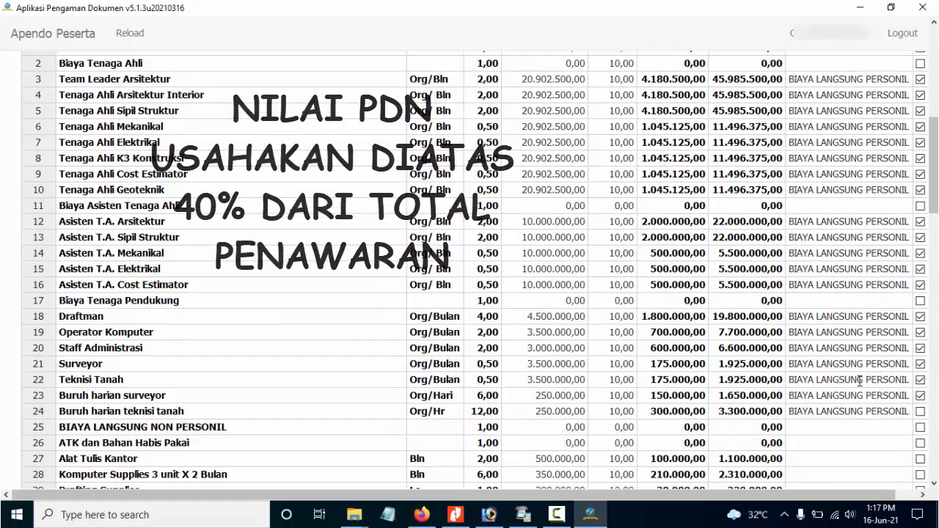
scroll(860, 381, down, 1)
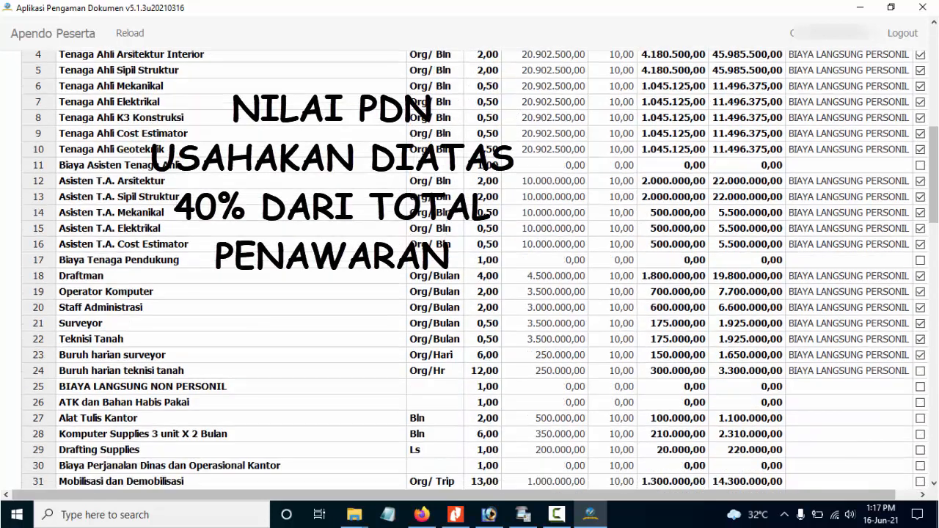
scroll(918, 411, down, 1)
click(921, 378)
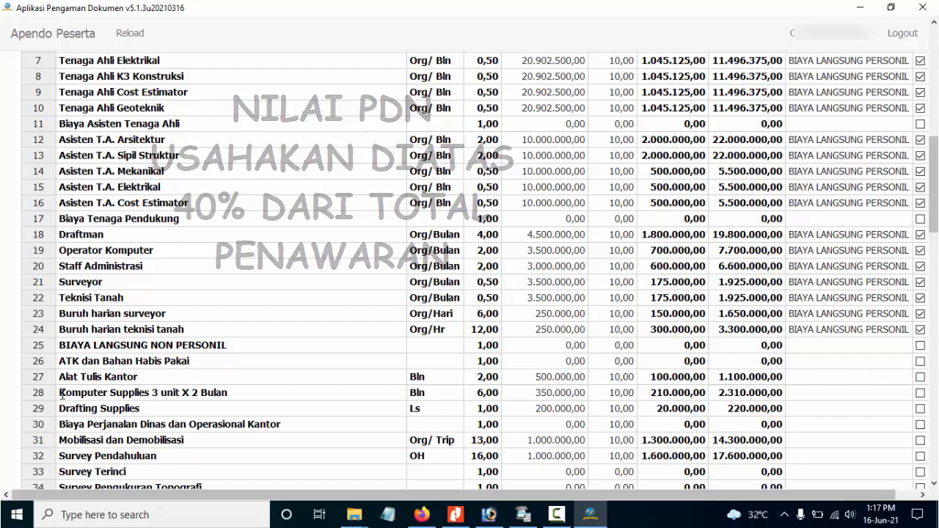
Mark Drafting Supplies, Mobilisasi dan Demobilisasi and Survey Pendahuluan in rows 29, 31 and 32 as PDN
click(920, 409)
click(902, 441)
scroll(645, 329, down, 1)
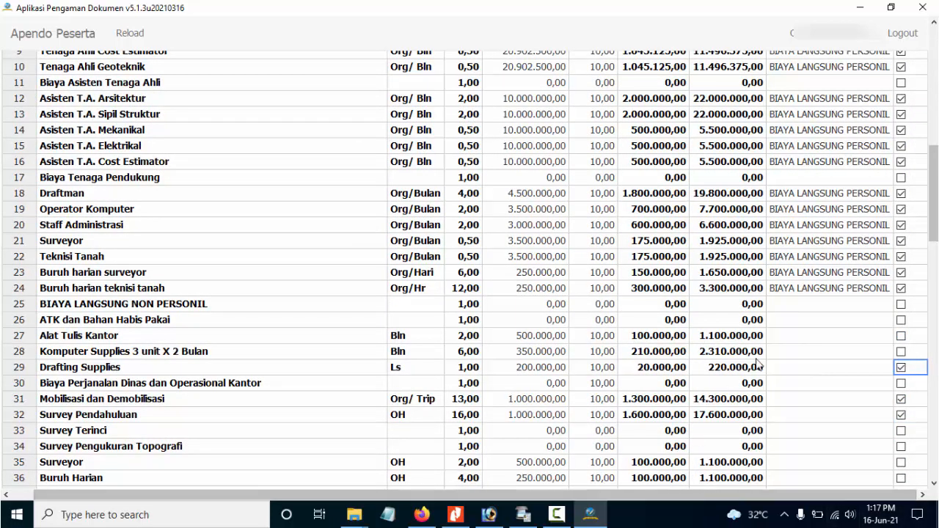
Mark the Survey Pengukuran Topografi items in rows 35 to 38, 41 and 42 as PDN, excluding Sewa Teodolit and Sewa Water Pass
scroll(758, 364, down, 2)
click(902, 385)
click(903, 399)
click(904, 413)
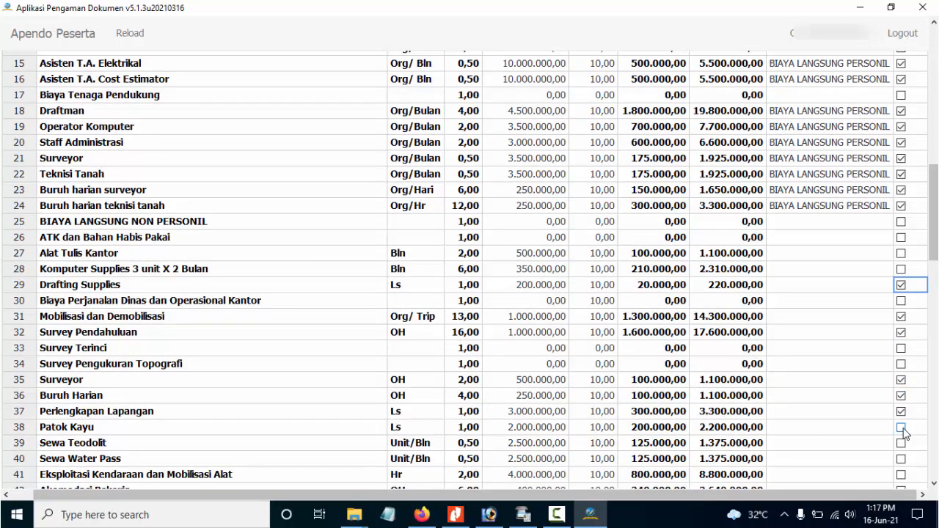
click(902, 429)
click(903, 445)
click(903, 447)
scroll(934, 422, down, 2)
click(902, 378)
click(902, 393)
click(902, 408)
Mark the Penyelidikan Tanah dengan Sondir items in rows 45 to 51, from Ahli Geoteknik to Akomodasi, as PDN
click(903, 457)
click(902, 469)
scroll(903, 467, down, 1)
click(903, 406)
click(902, 421)
click(903, 436)
click(903, 452)
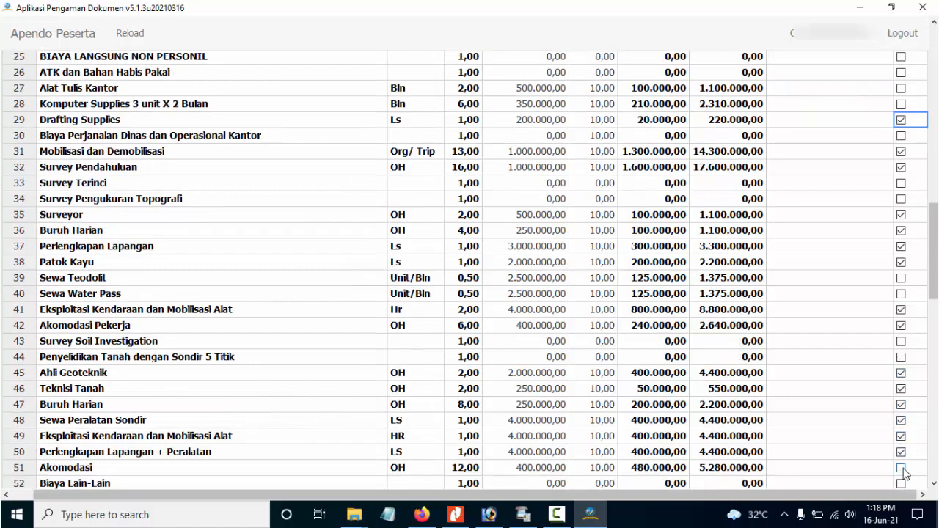
click(902, 468)
Mark the Biaya Lain-Lain items in rows 54, 55 and 57 to 62 as PDN, excluding Sewa Komputer and Sewa Kendaraan Roda 4
scroll(907, 473, down, 3)
click(901, 375)
click(901, 375)
click(901, 391)
click(901, 439)
click(901, 454)
click(902, 471)
scroll(905, 475, down, 1)
scroll(903, 474, down, 1)
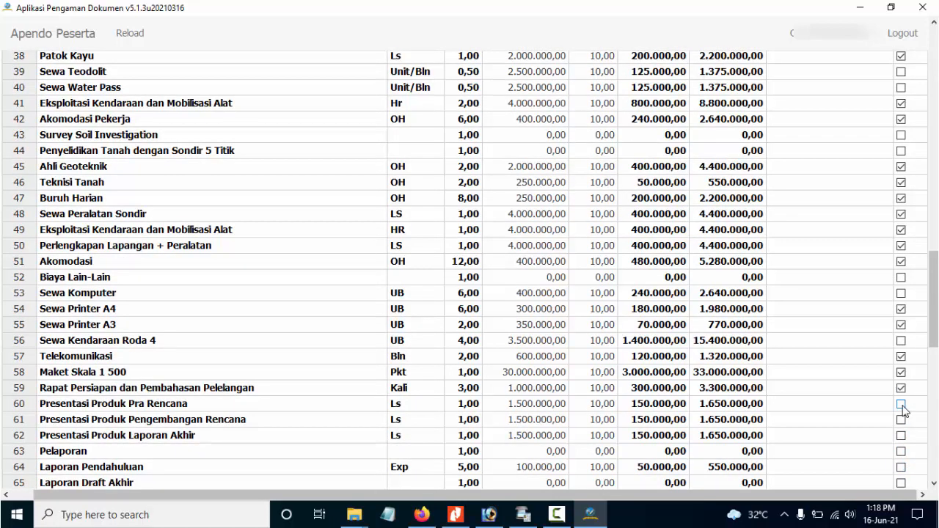
click(902, 404)
click(902, 419)
click(901, 435)
Mark Laporan Pendahuluan in row 64 and the Produk Pra Rencana items in rows 67 to 71 as PDN
click(902, 467)
scroll(866, 390, down, 3)
click(901, 391)
click(902, 407)
click(901, 422)
click(902, 438)
click(901, 454)
Mark the Produk Pengembangan Rencana items in rows 73 to 76 as PDN
scroll(902, 456, down, 2)
click(902, 403)
click(901, 419)
click(901, 434)
click(901, 451)
Mark the Laporan Akhir items in rows 78 to 89, from Gambar DED Ukuran A3 to Photo Dokumentasi, as PDN
scroll(901, 451, down, 2)
click(901, 400)
click(901, 416)
click(901, 432)
click(901, 446)
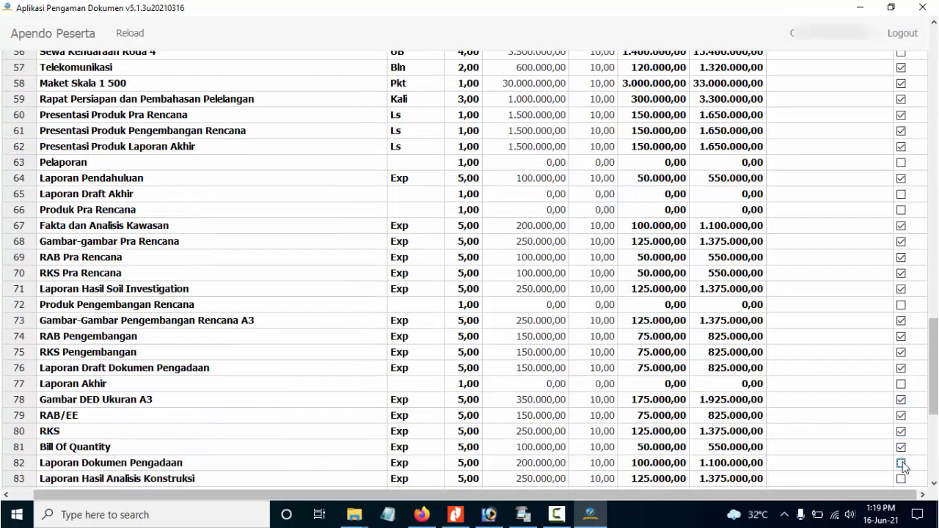
click(901, 463)
scroll(903, 440, down, 3)
click(901, 353)
click(901, 383)
click(902, 399)
click(901, 415)
click(901, 446)
Mark the Pelaksanaan Masa Pelelangan Dan Konstruksi items in rows 91 and 92 as PDN
scroll(904, 451, down, 2)
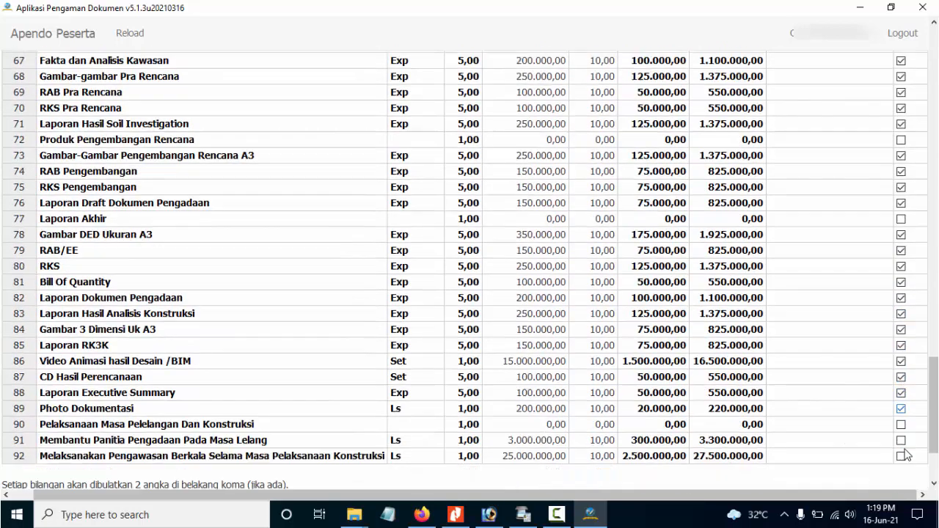
scroll(907, 455, down, 2)
click(902, 399)
click(902, 417)
Compare the Total (PDN) with the Total (termasuk Pajak) in the price summary and review the marked items
drag(936, 417, 933, 48)
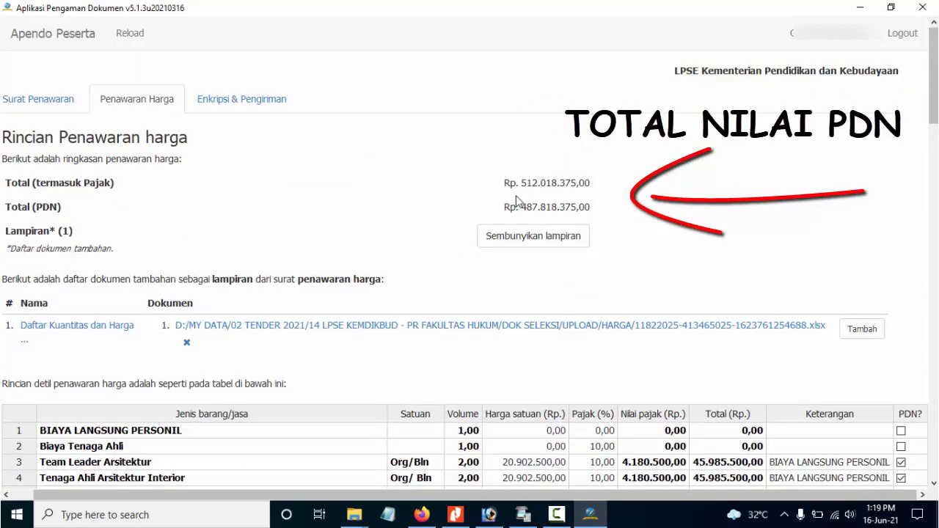
drag(521, 183, 527, 220)
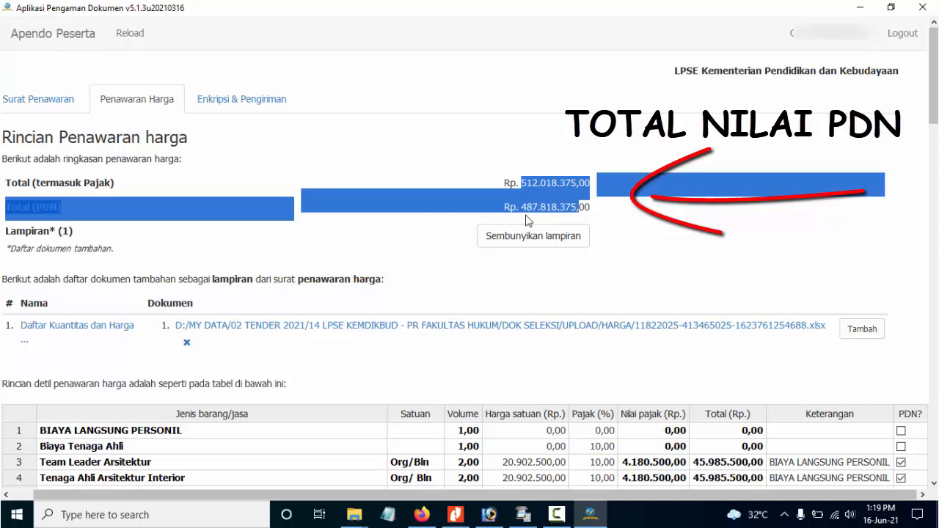
click(308, 174)
drag(12, 207, 29, 209)
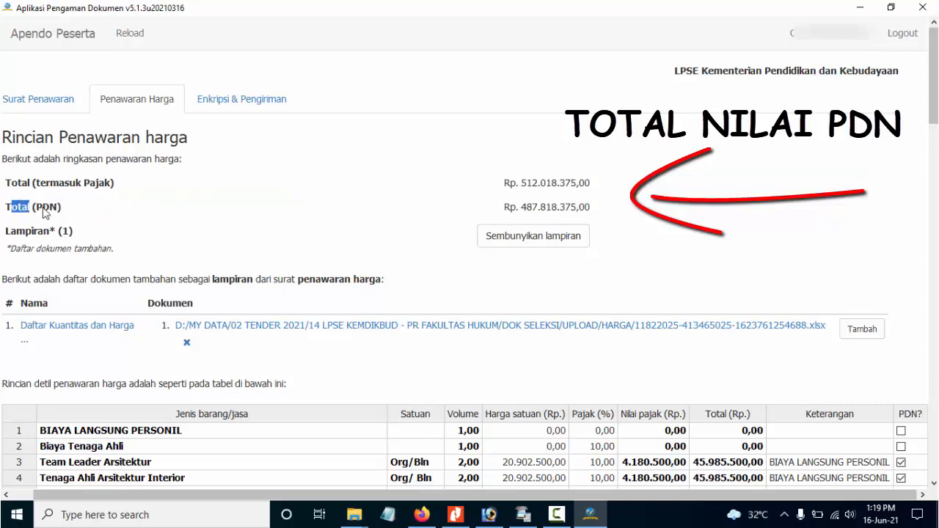
drag(521, 207, 575, 209)
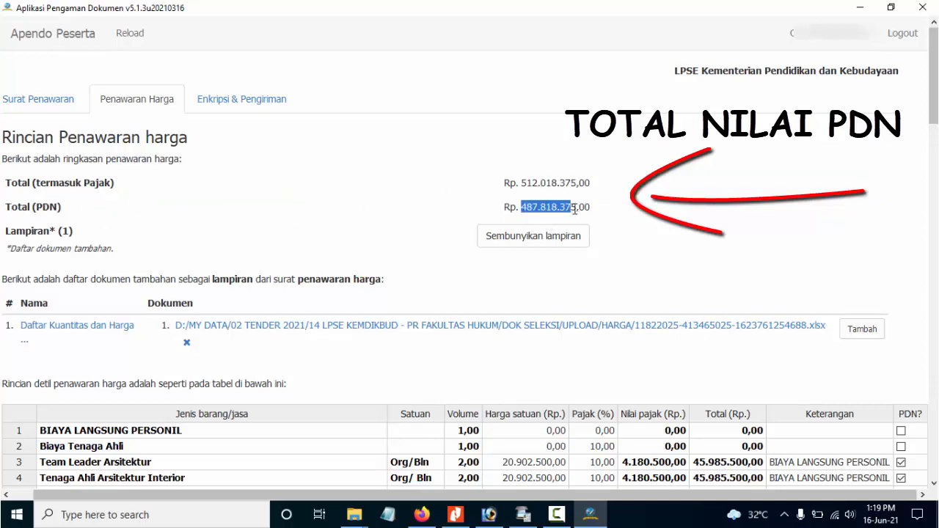
click(690, 227)
scroll(780, 306, down, 5)
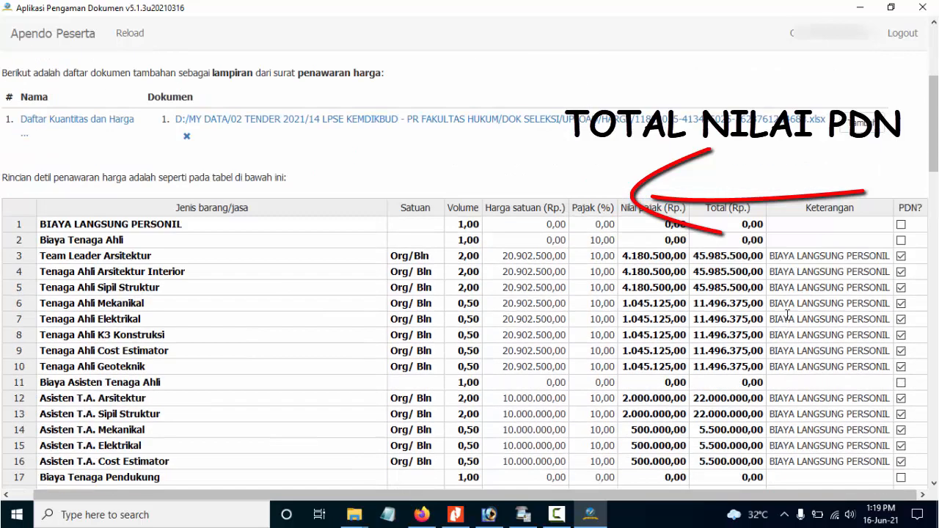
scroll(791, 335, down, 3)
scroll(795, 367, up, 7)
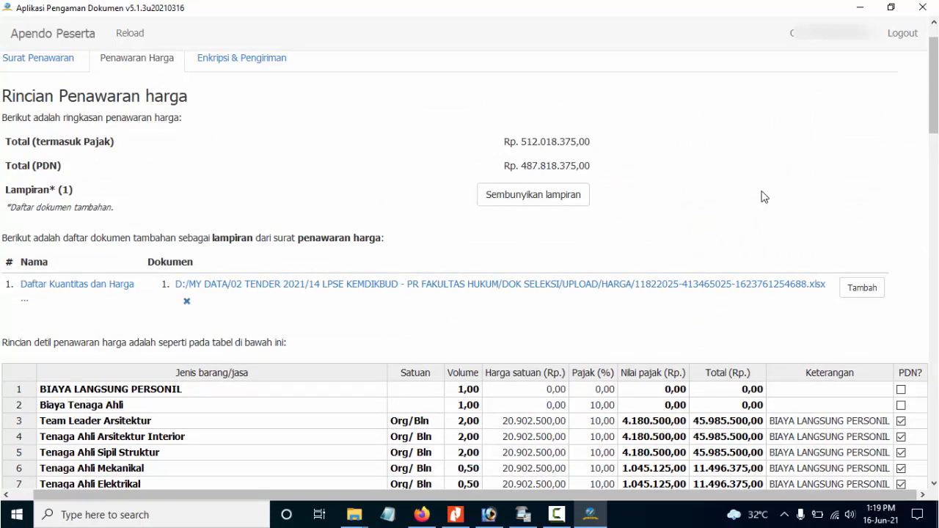
Save the detailed price offer with its PDN selections
scroll(762, 196, down, 20)
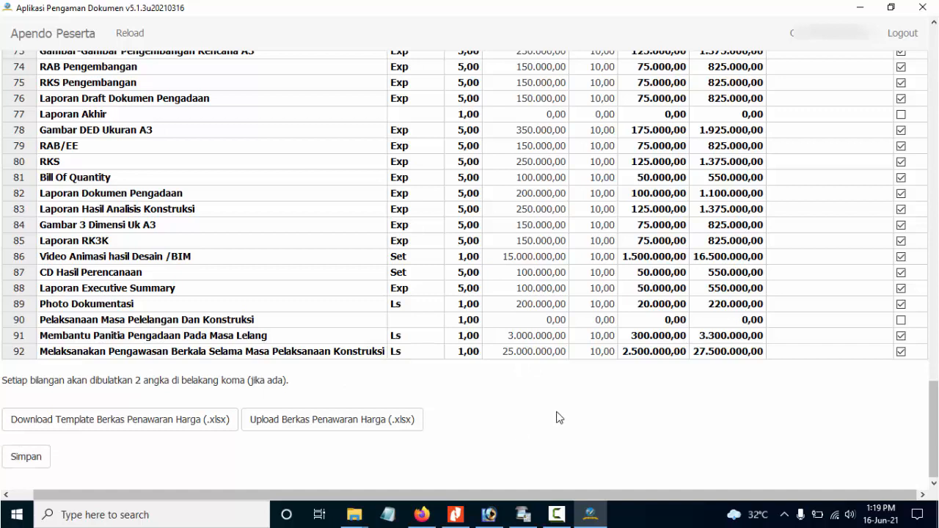
click(26, 456)
Add PENAWARAN FH.xlsx from the DOK SELEKSI folder as a second Daftar Kuantitas dan Harga attachment and save the price offer
scroll(534, 422, up, 5)
scroll(546, 422, up, 15)
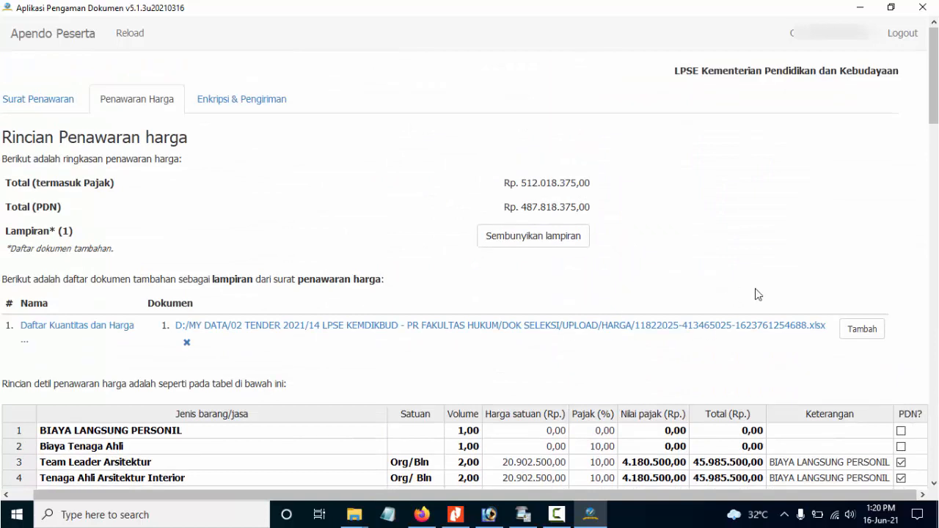
click(856, 331)
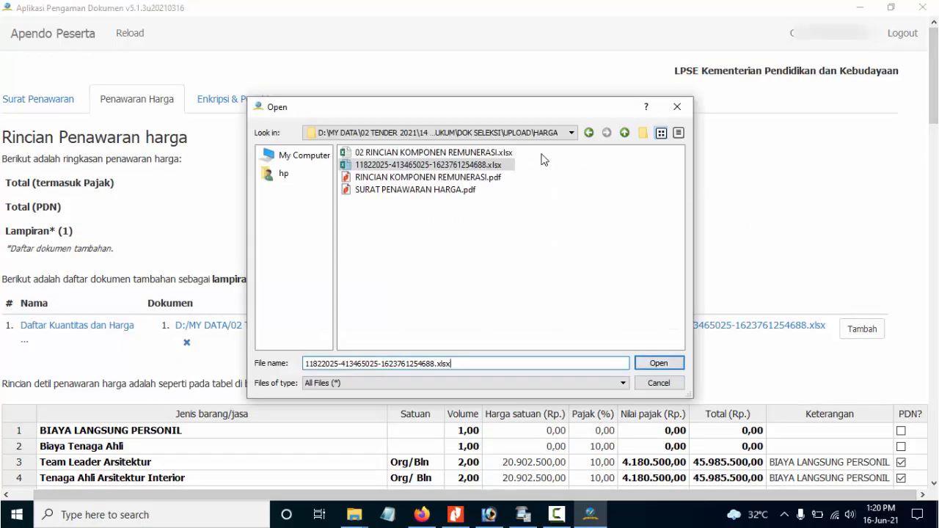
click(625, 132)
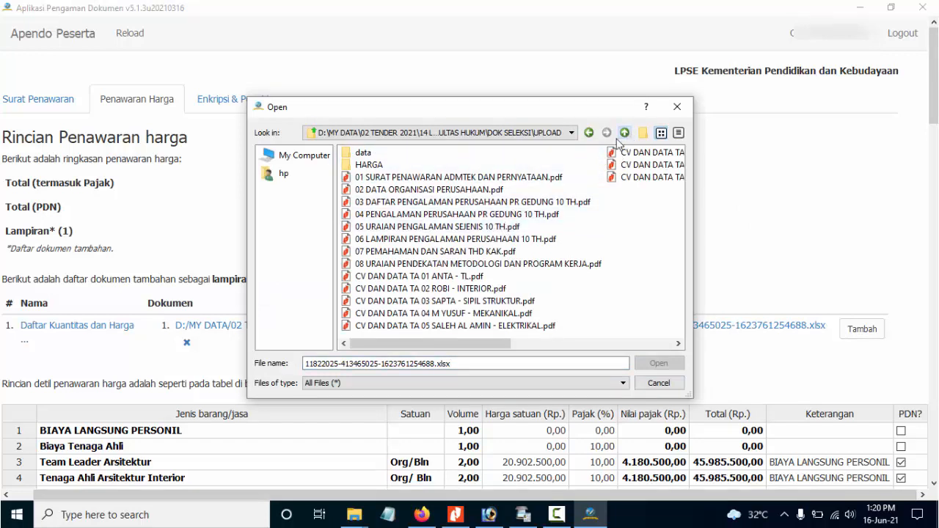
click(625, 133)
click(394, 289)
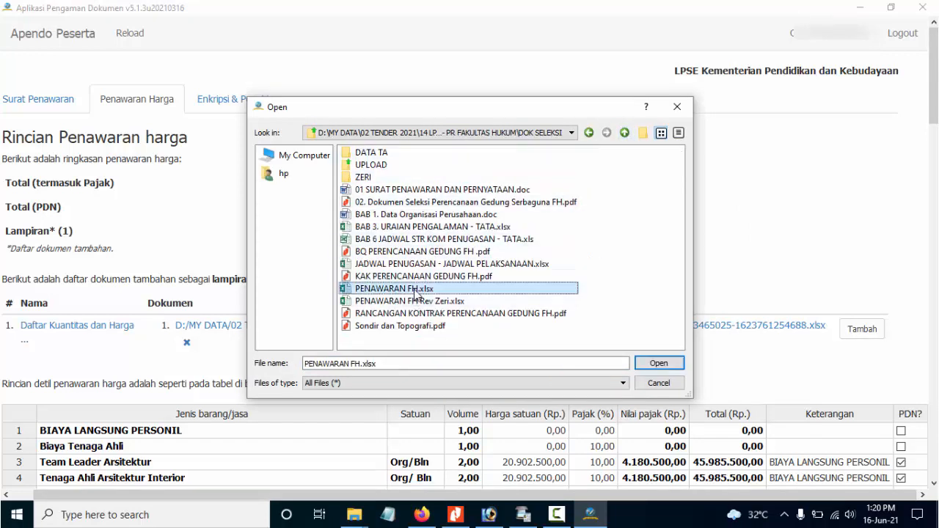
click(649, 363)
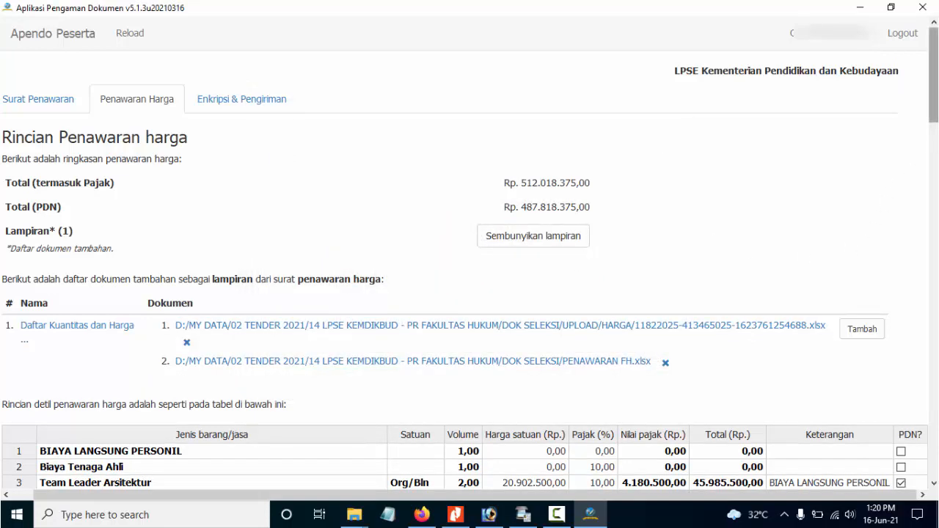
scroll(851, 454, down, 20)
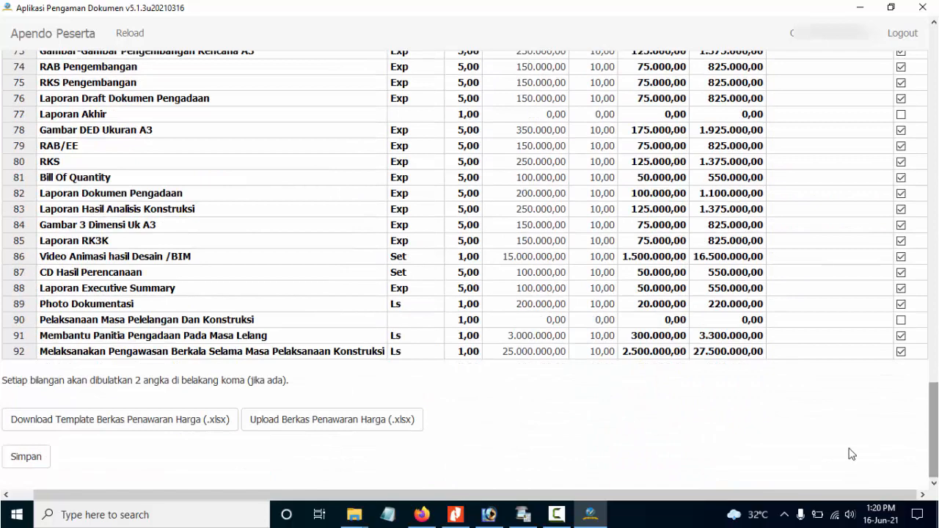
click(29, 458)
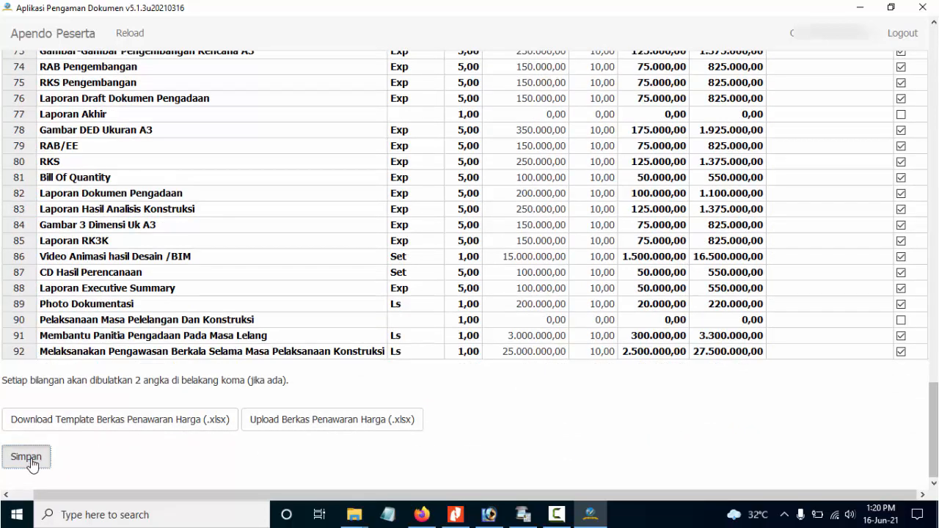
Encrypt the price offer and send it, confirming the delivery
drag(933, 425, 934, 71)
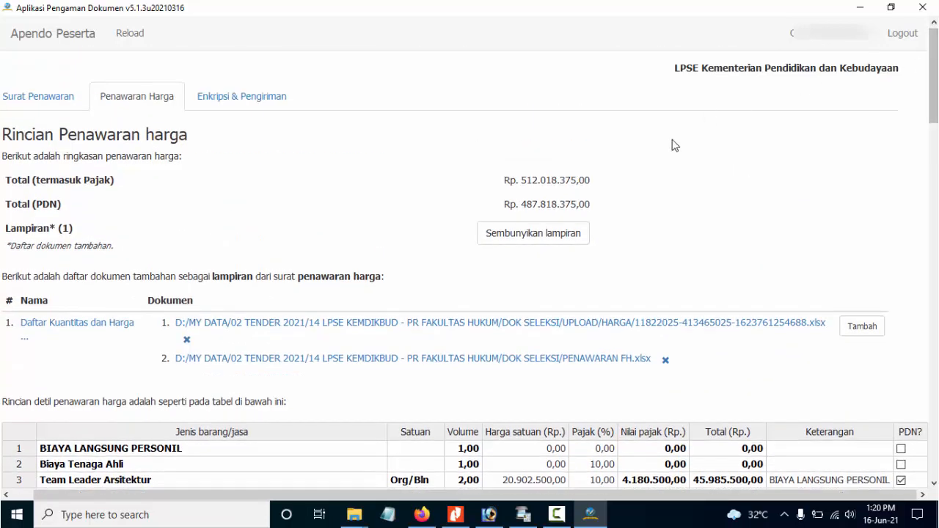
click(250, 100)
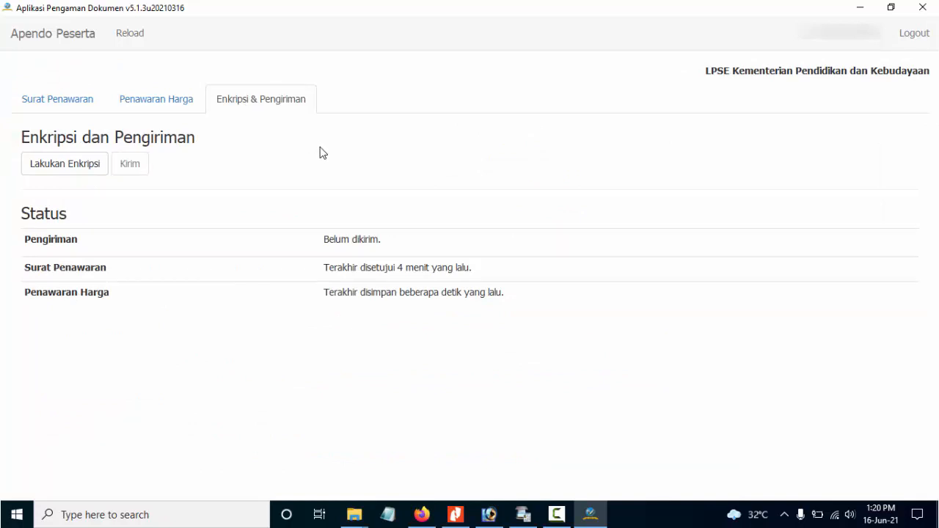
click(86, 168)
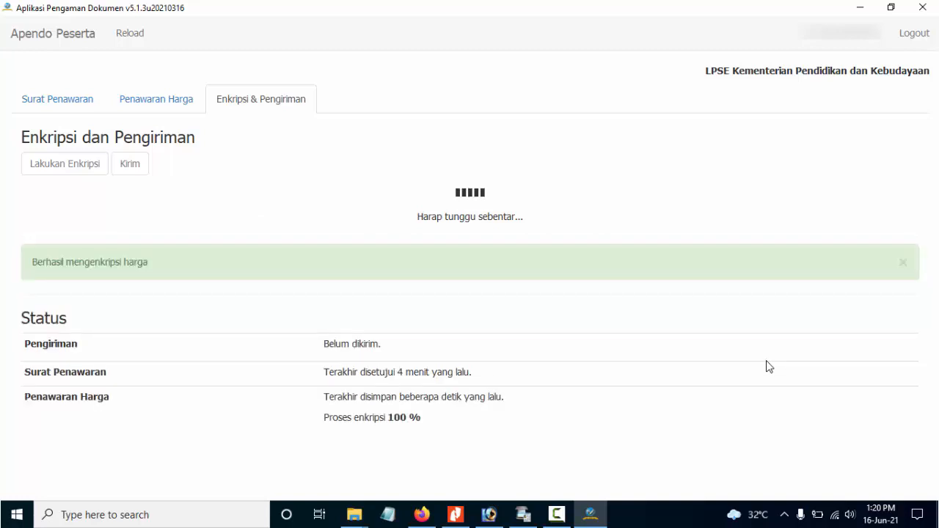
click(129, 168)
click(501, 271)
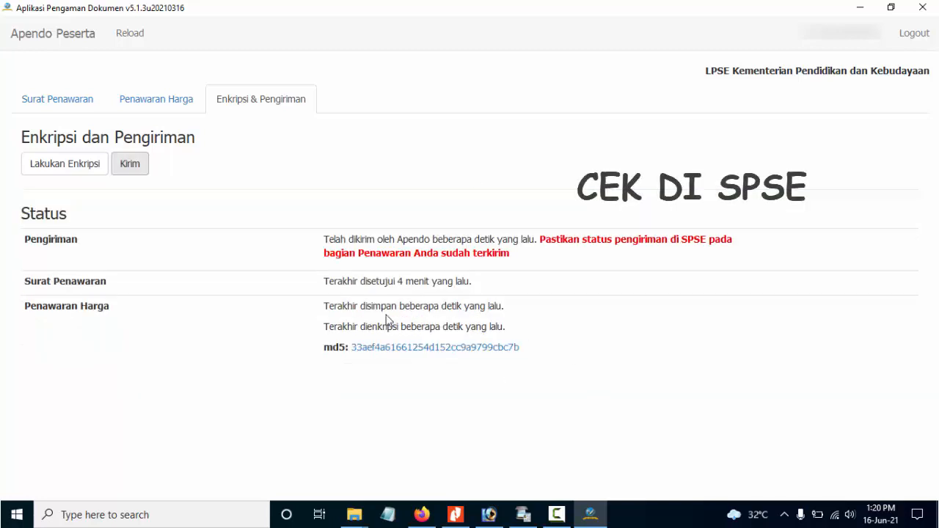
Switch to the SPSE tender page in Firefox, reload it and check the delivery date and time under Dokumen Penawaran Harga against the system clock
click(422, 515)
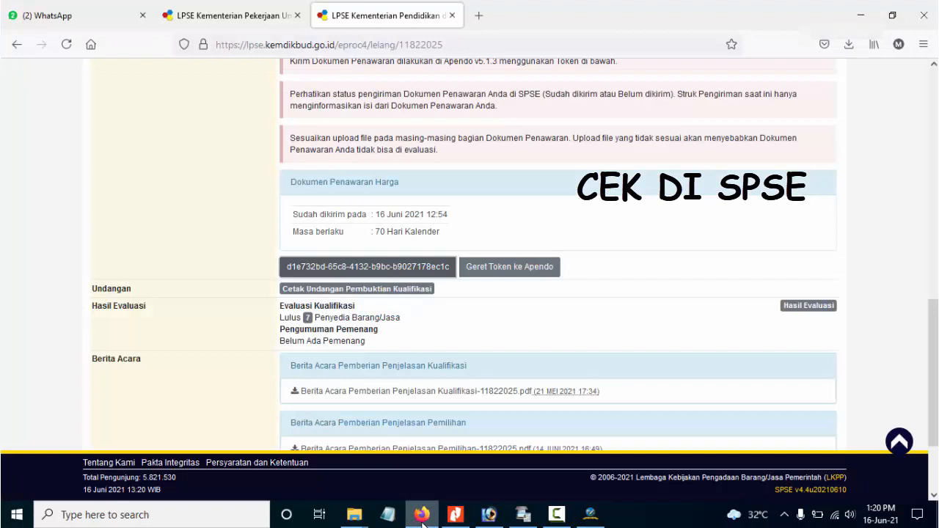
drag(389, 214, 455, 224)
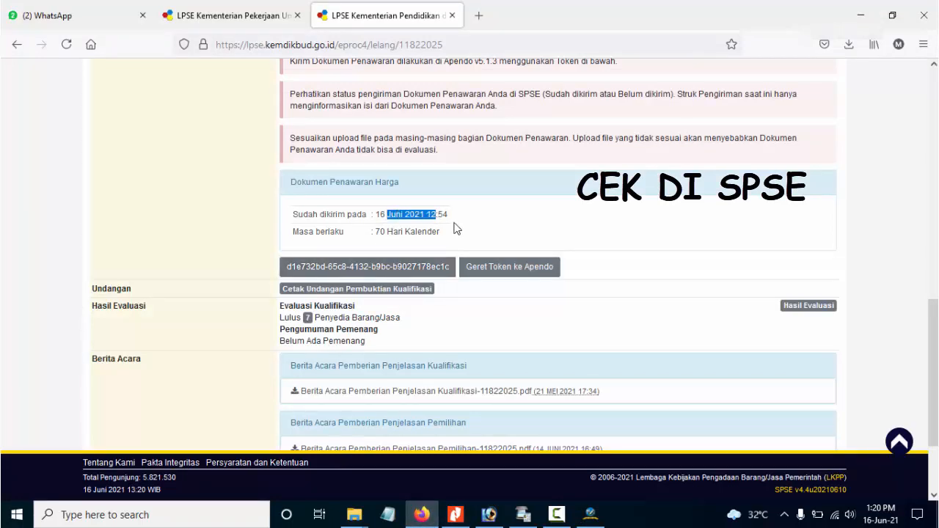
click(67, 54)
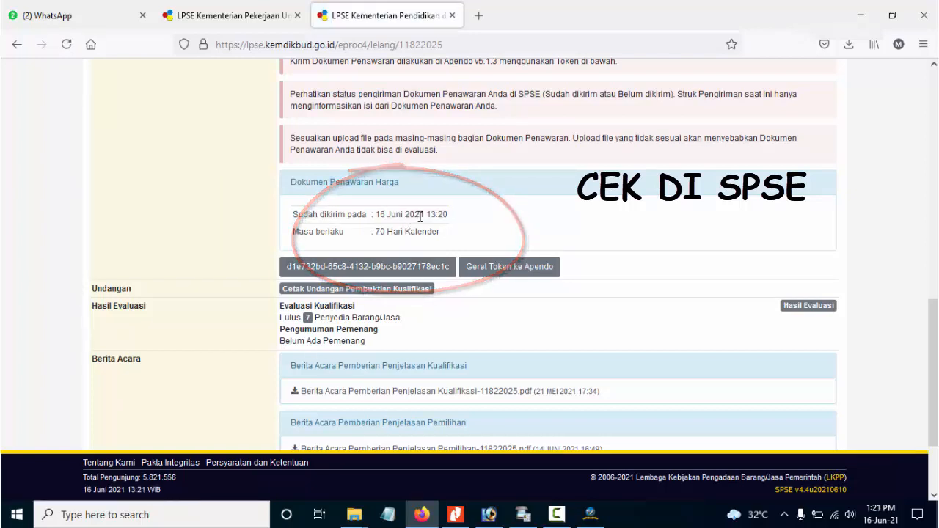
drag(421, 214, 457, 217)
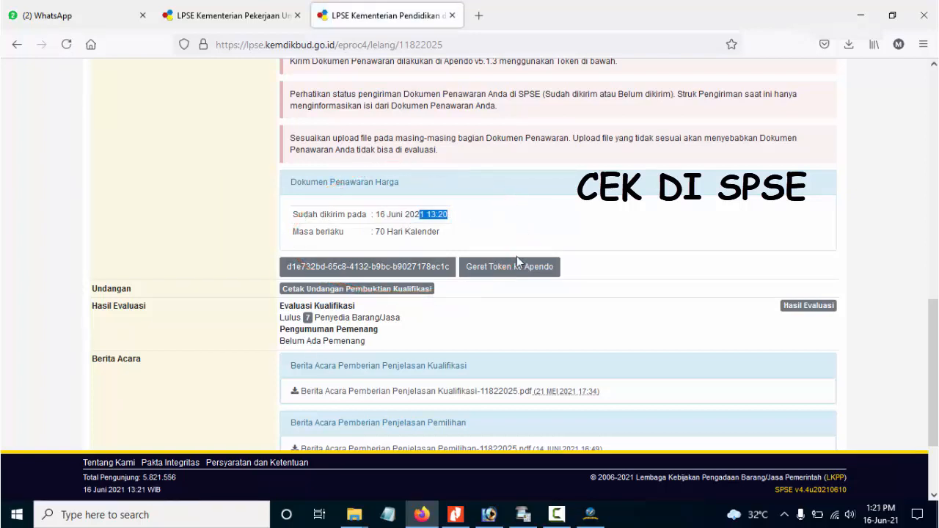
mouse_move(873, 511)
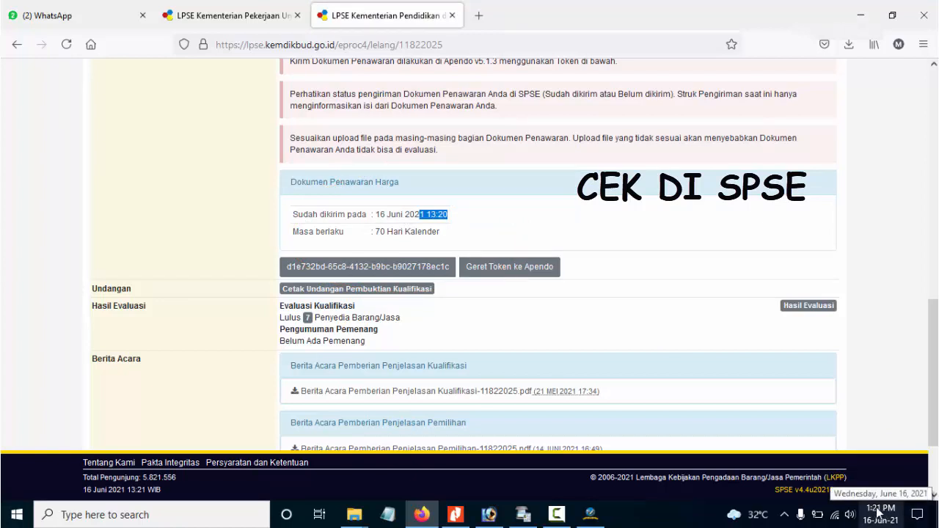
click(458, 218)
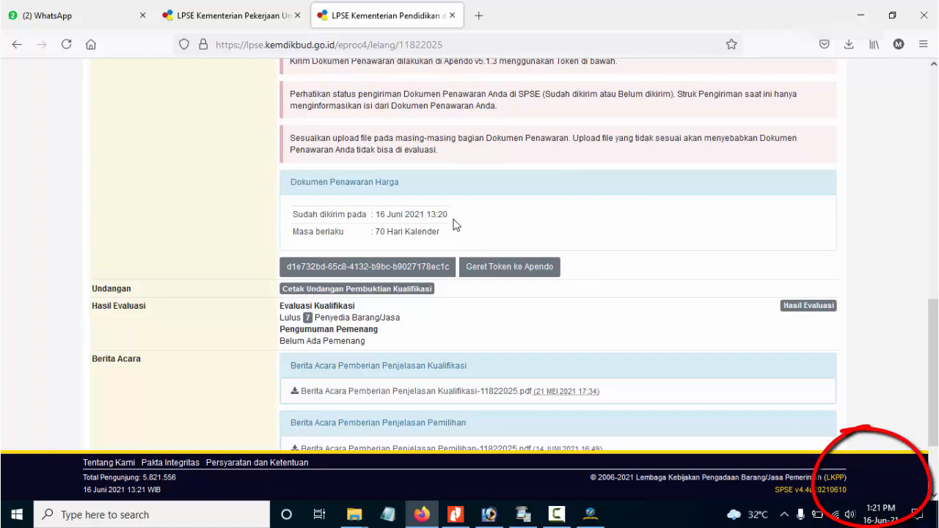
Return to Apendo and open the encrypted price offer file through its md5 link in the Penawaran Harga status
click(592, 512)
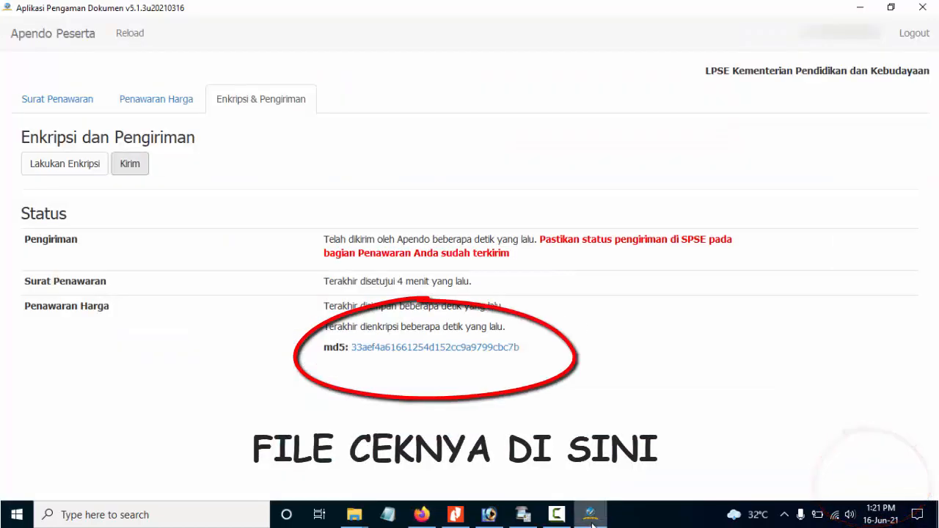
mouse_move(563, 520)
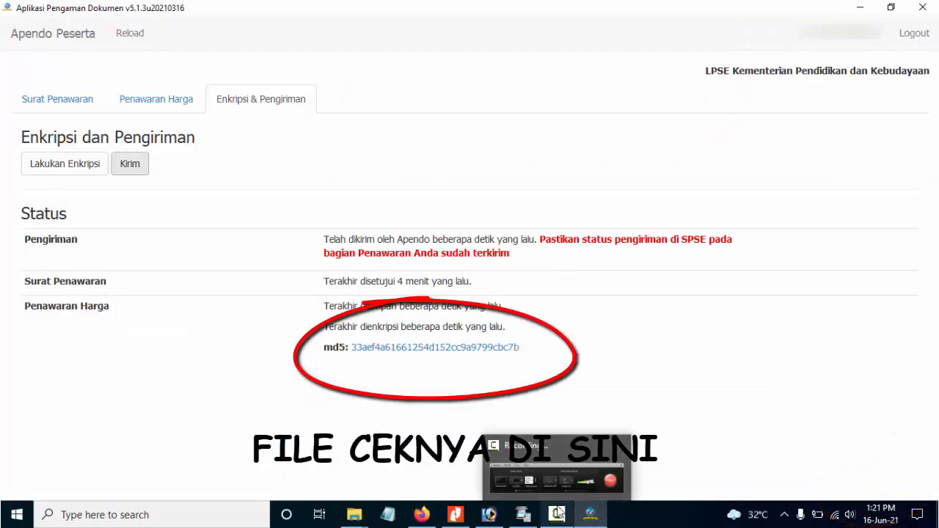
click(494, 350)
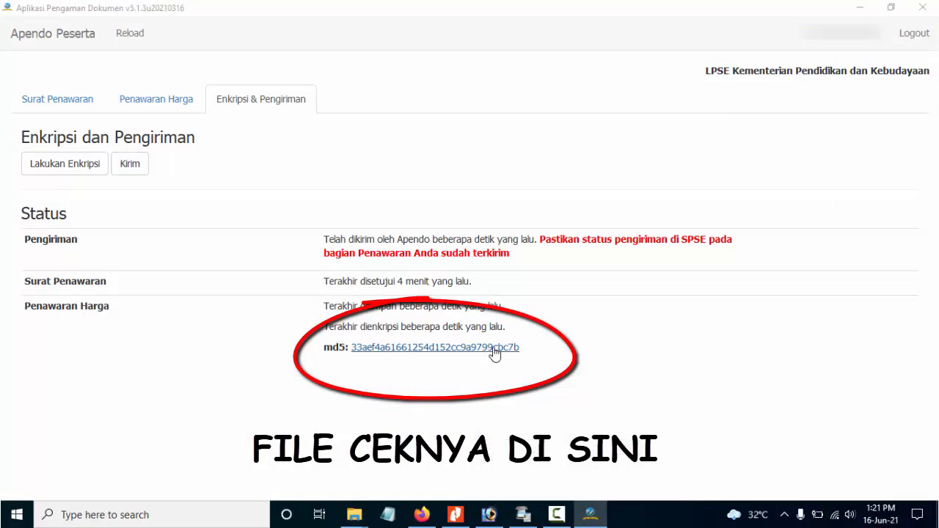